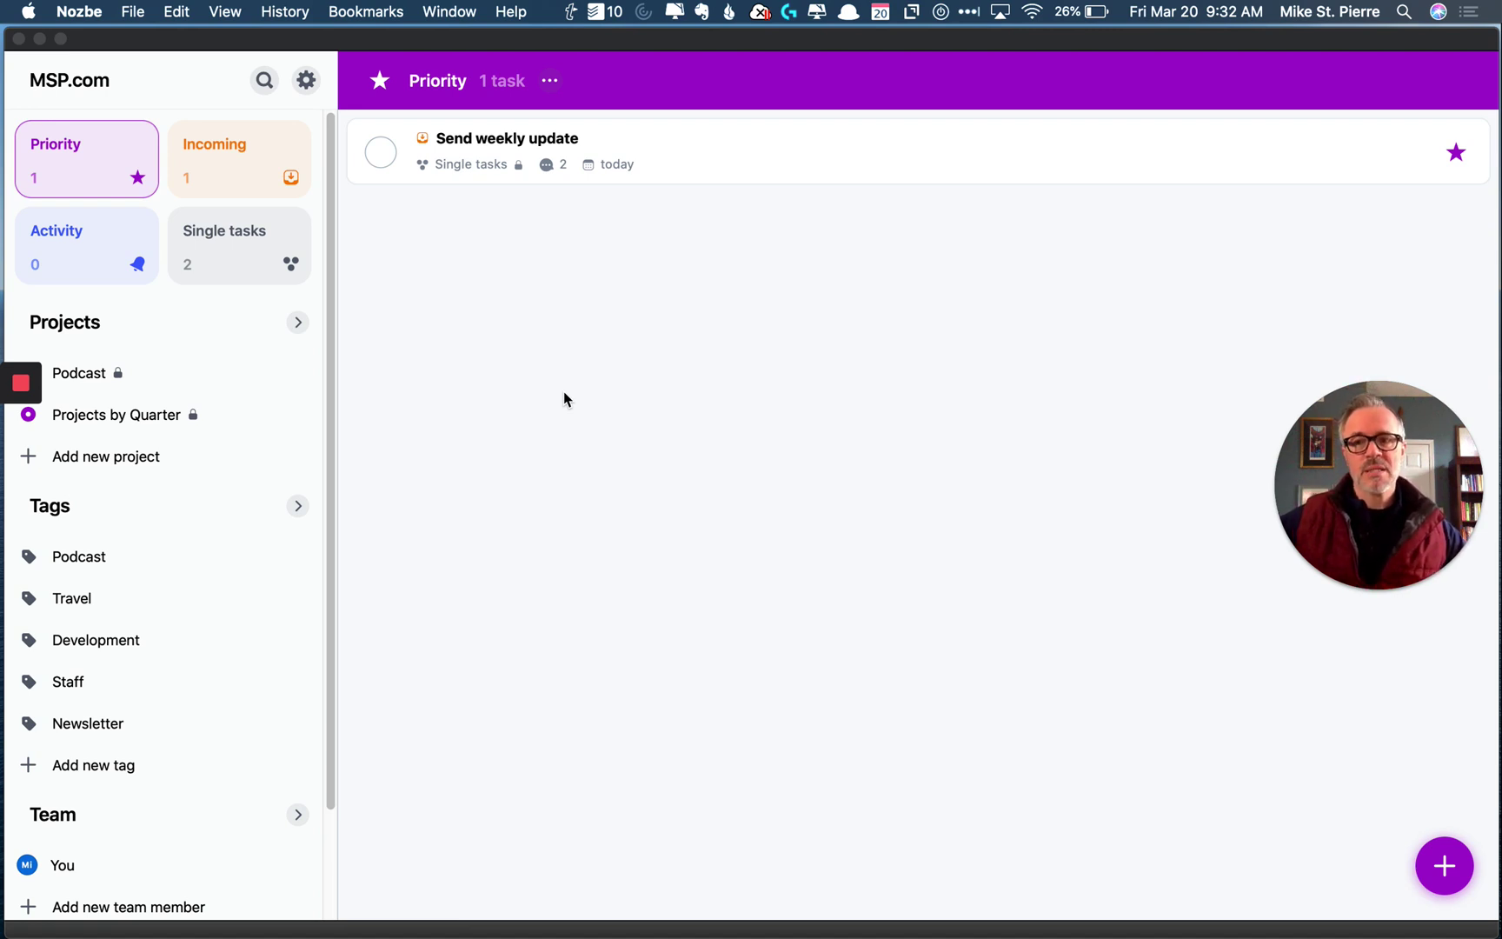
Step: Bring the app into focus and browse the Single tasks, Incoming, Activity and Priority lists
left_click(245, 181)
left_click(240, 252)
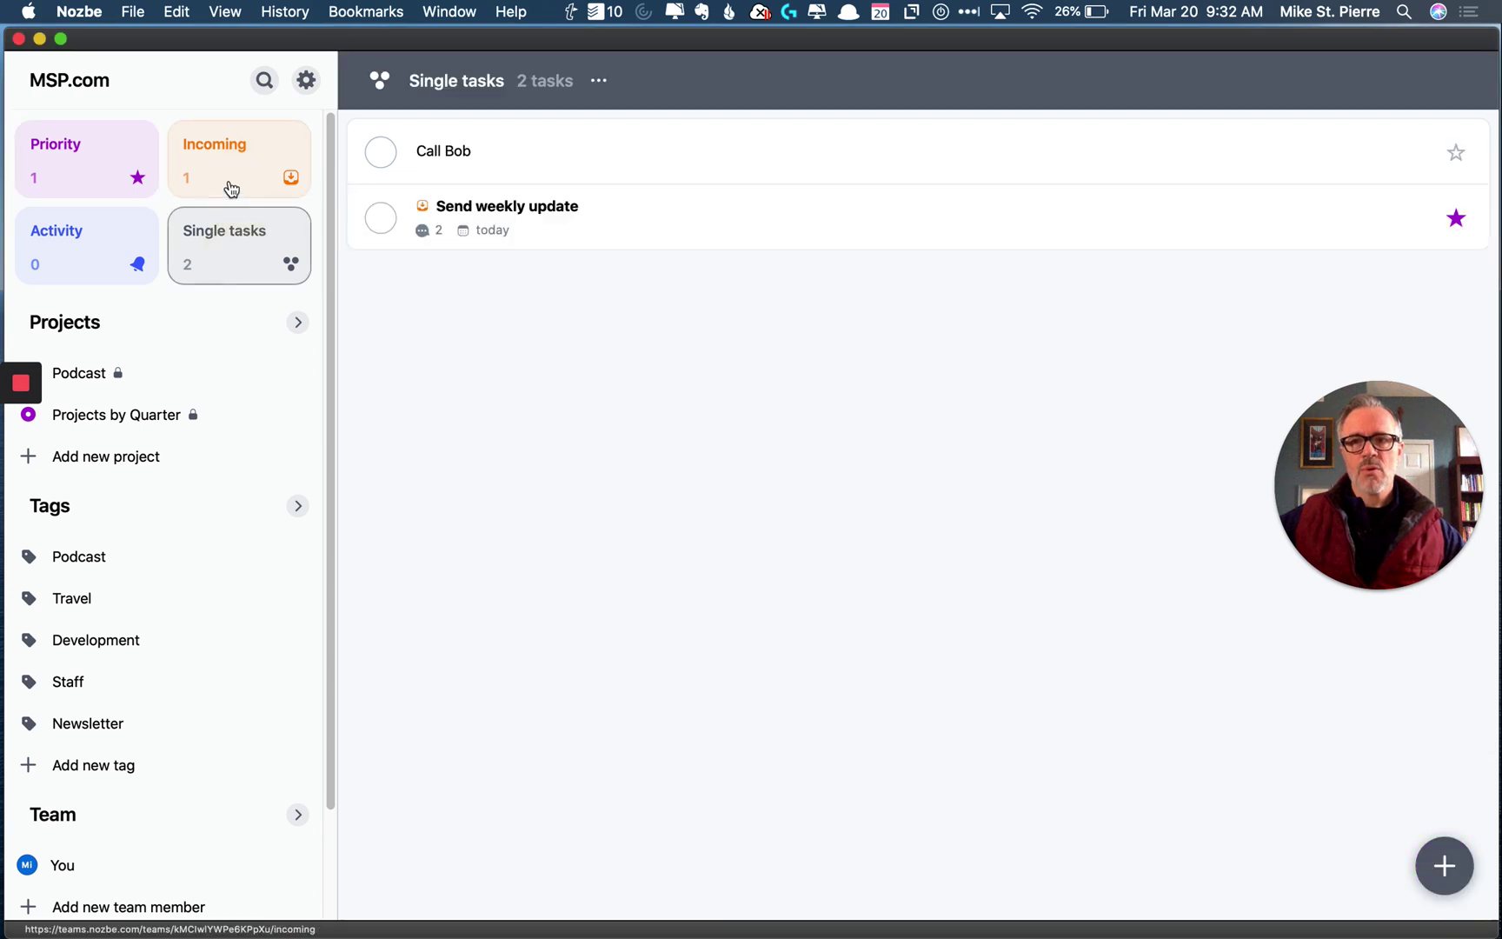
left_click(230, 178)
left_click(107, 255)
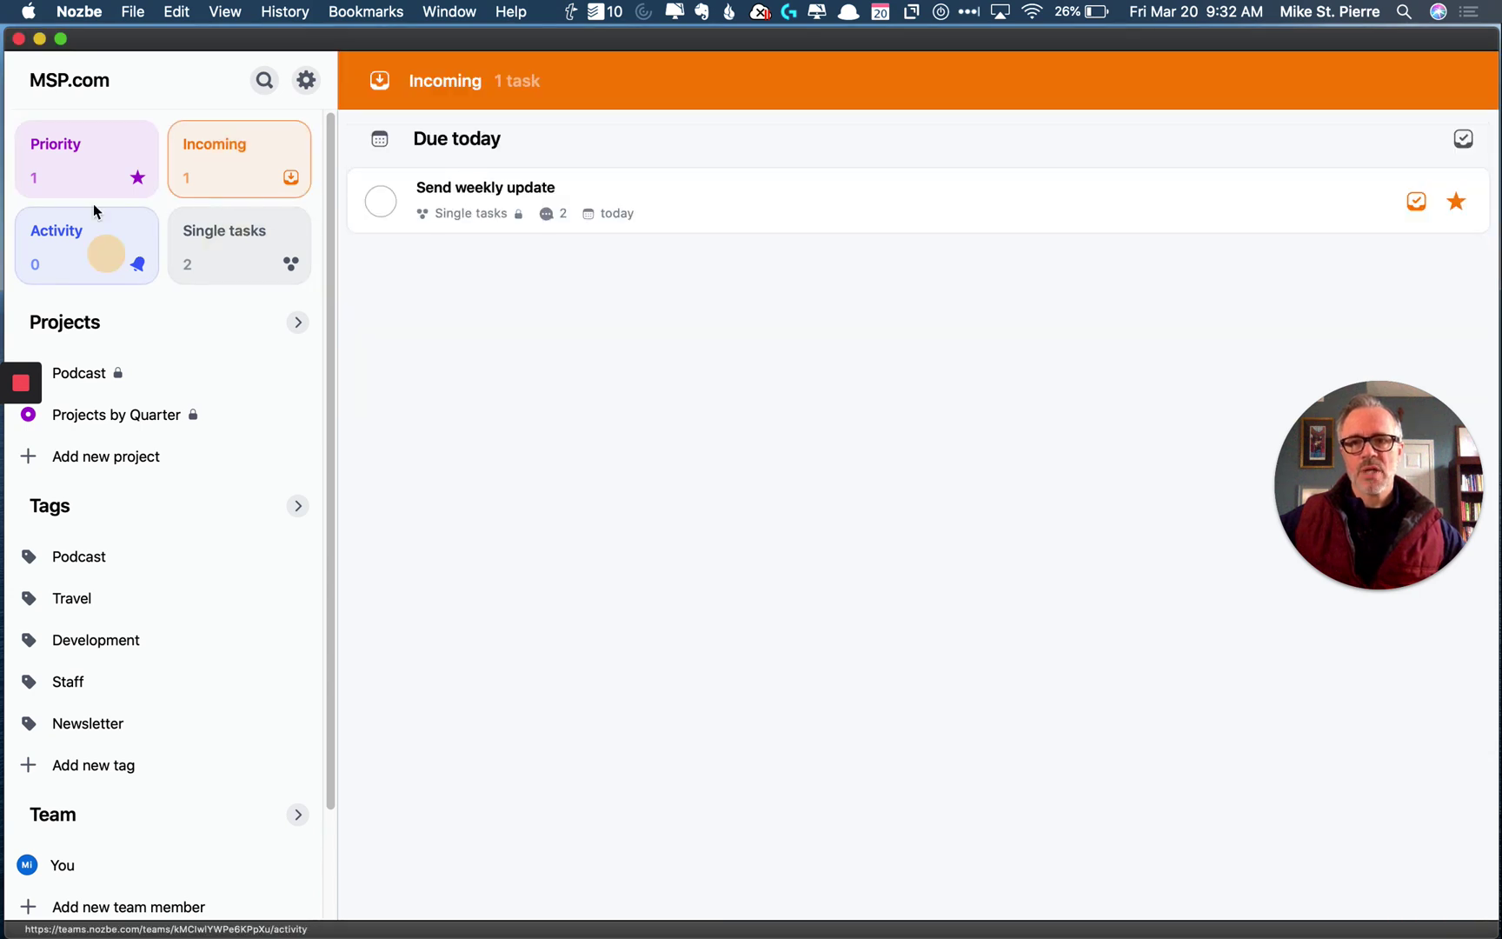
left_click(103, 190)
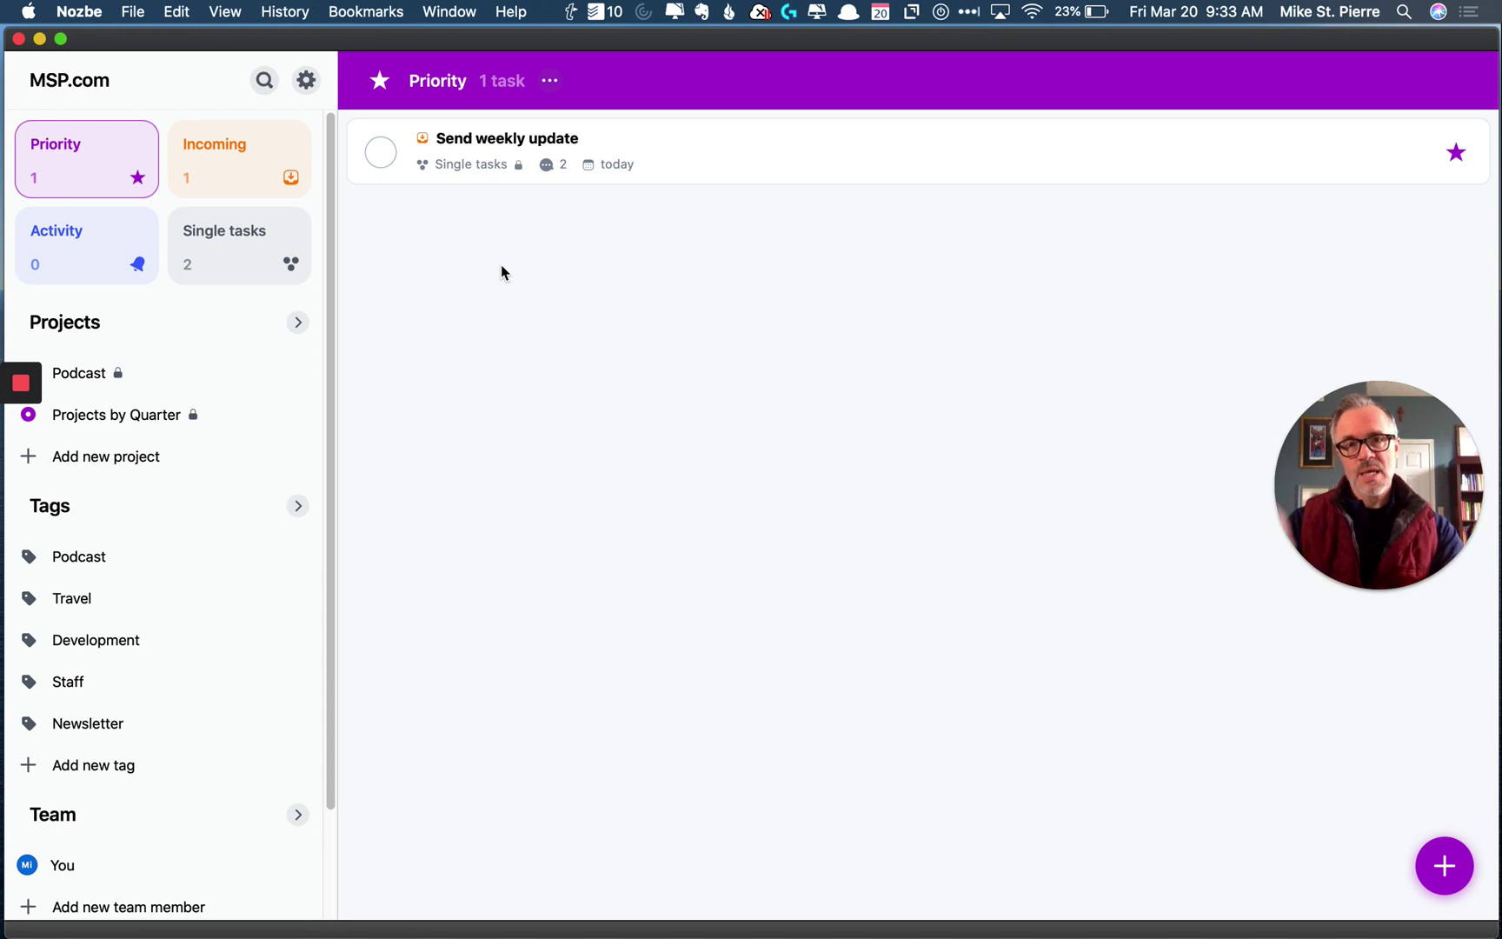
Step: Browse the Incoming and Activity lists, then check off the call task in Single tasks
left_click(231, 168)
left_click(90, 170)
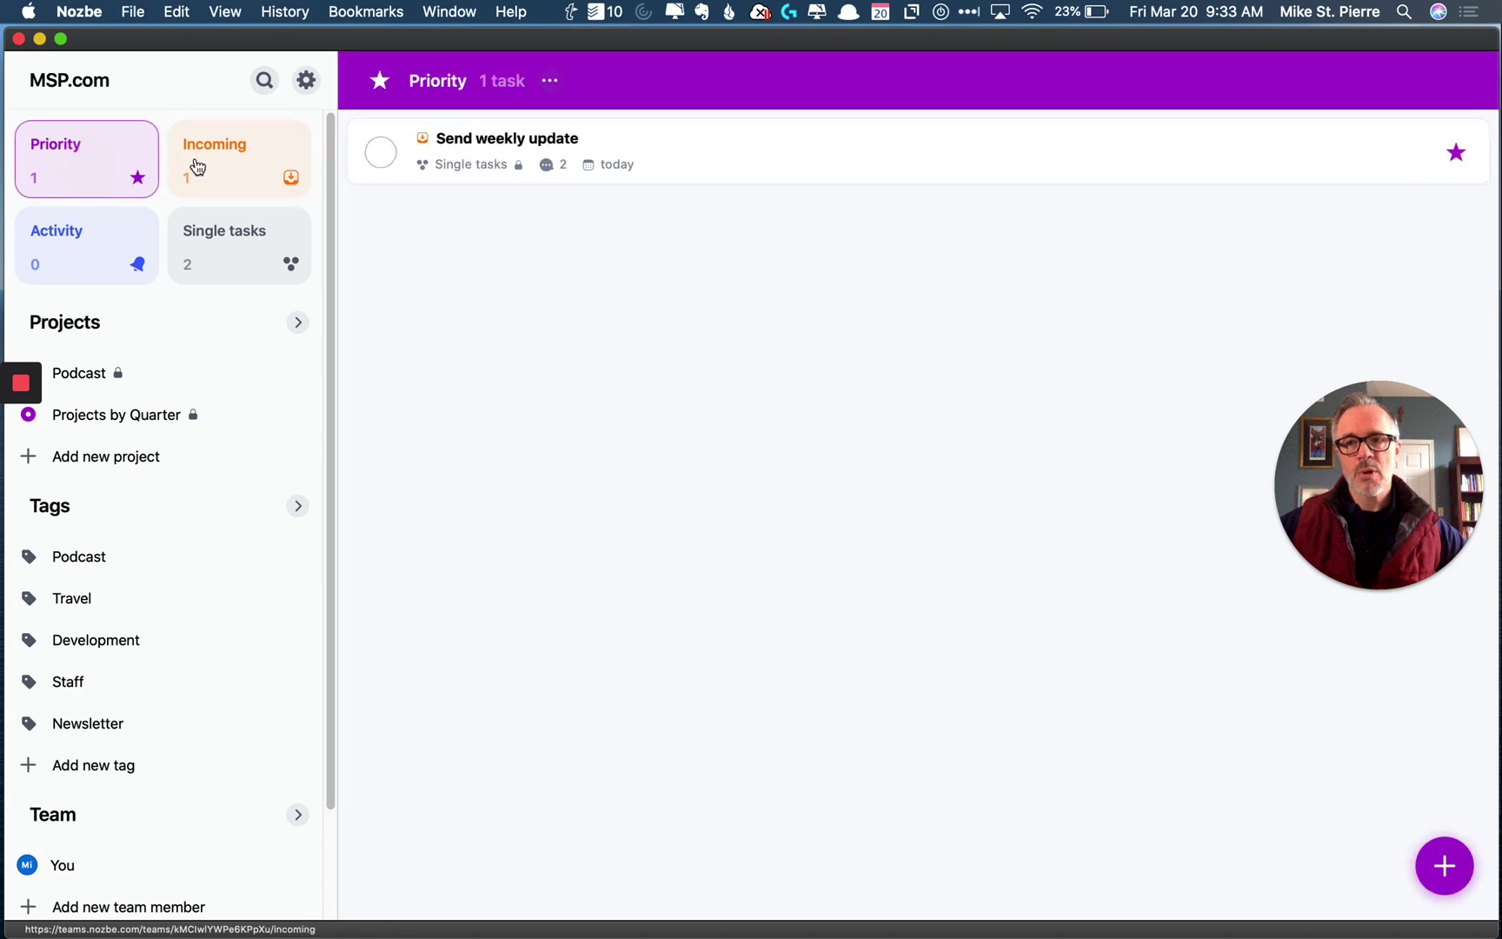
left_click(196, 163)
left_click(235, 276)
left_click(83, 269)
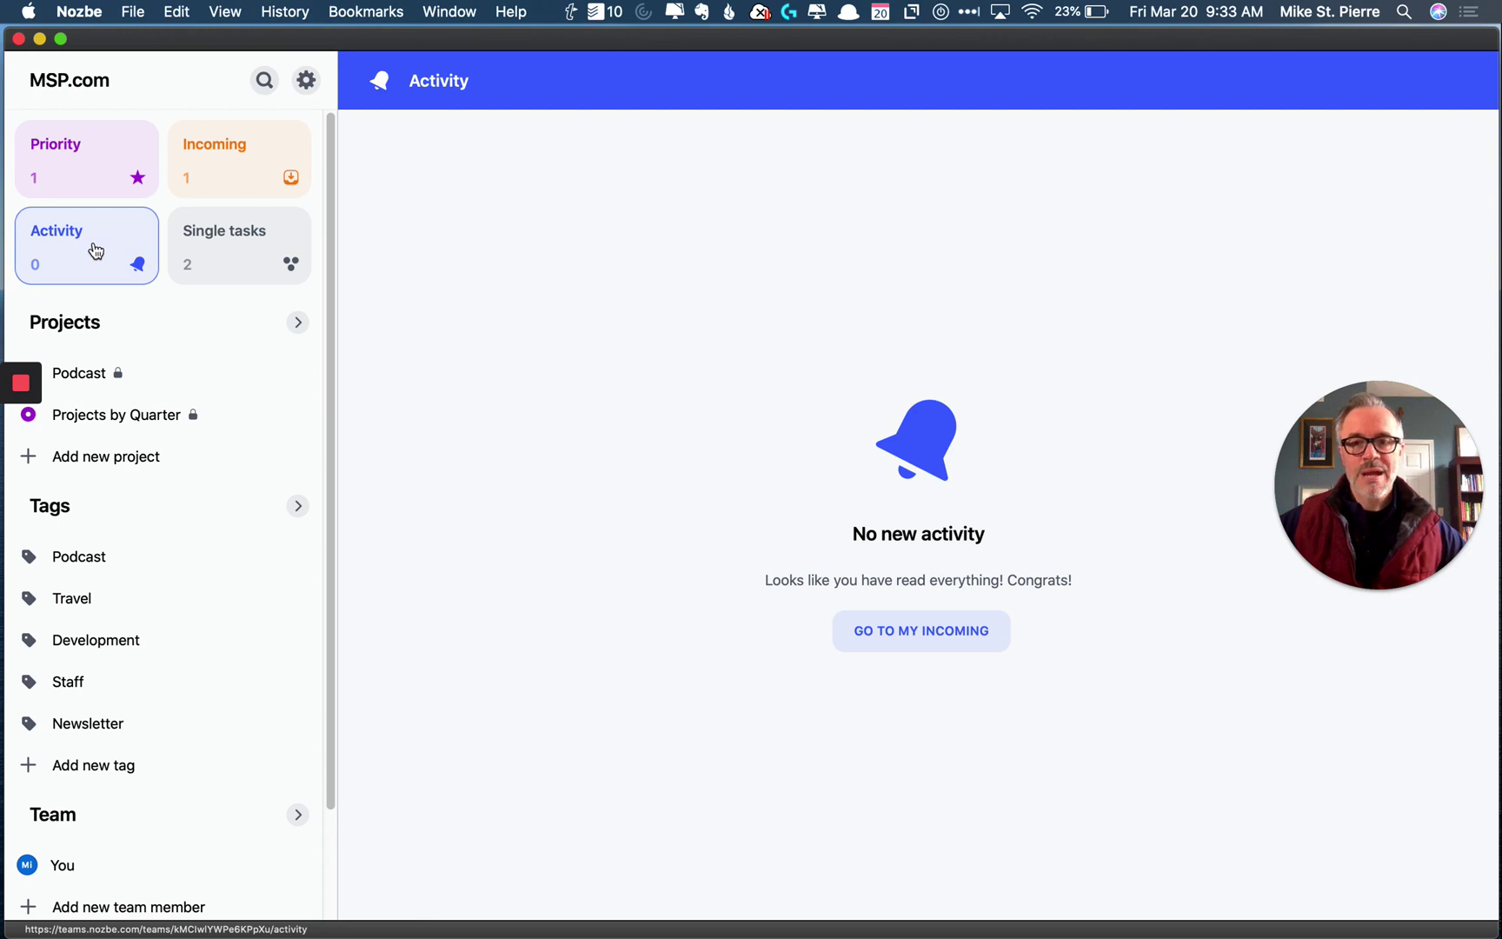
left_click(223, 248)
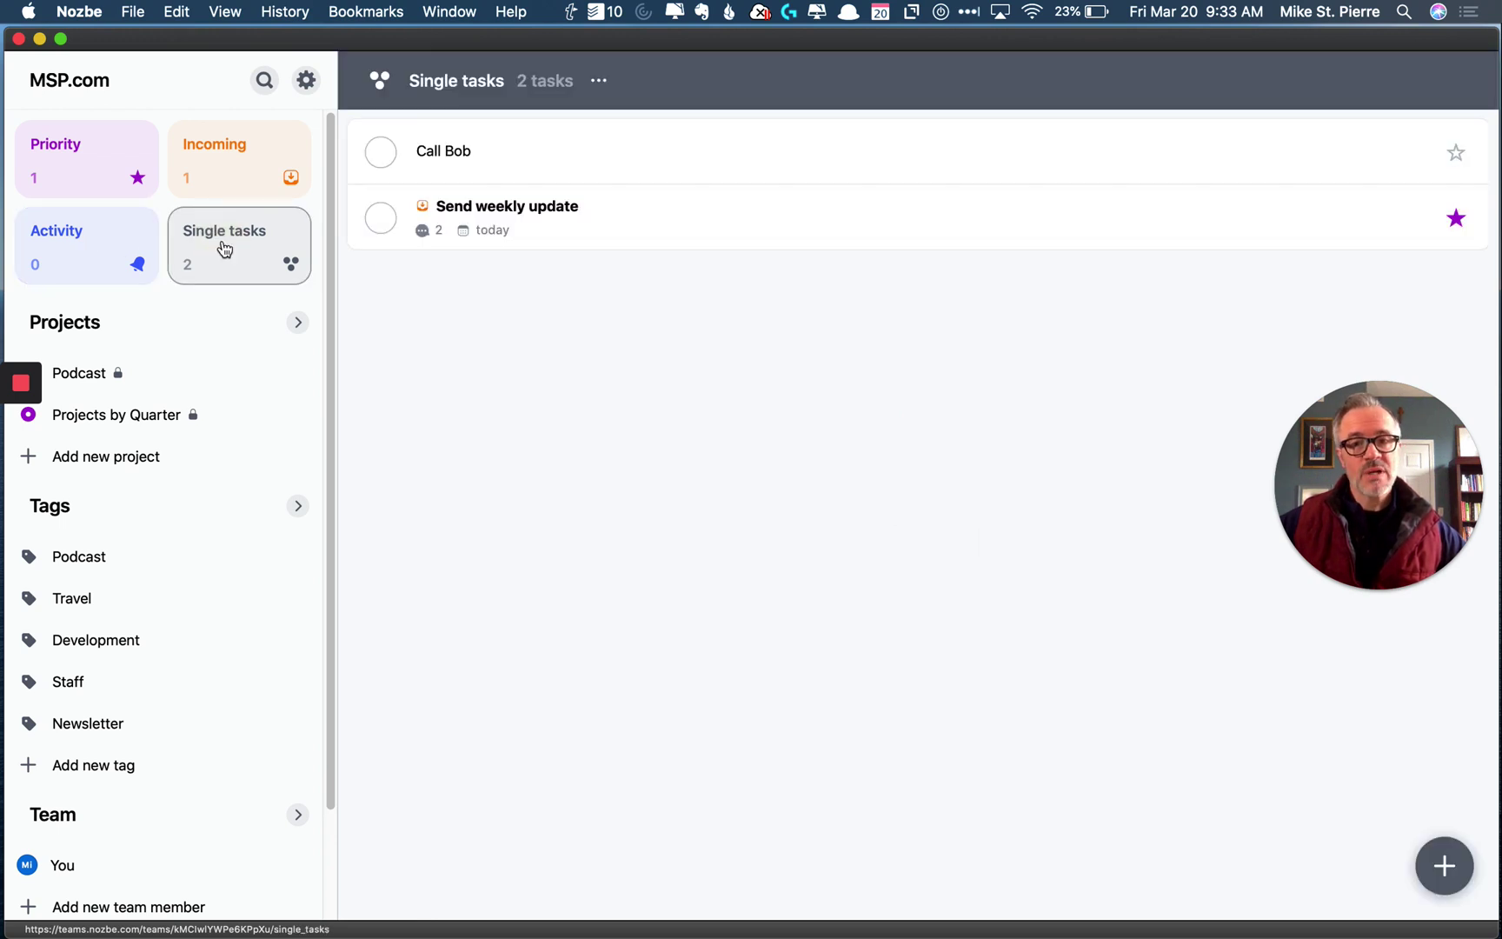
left_click(381, 154)
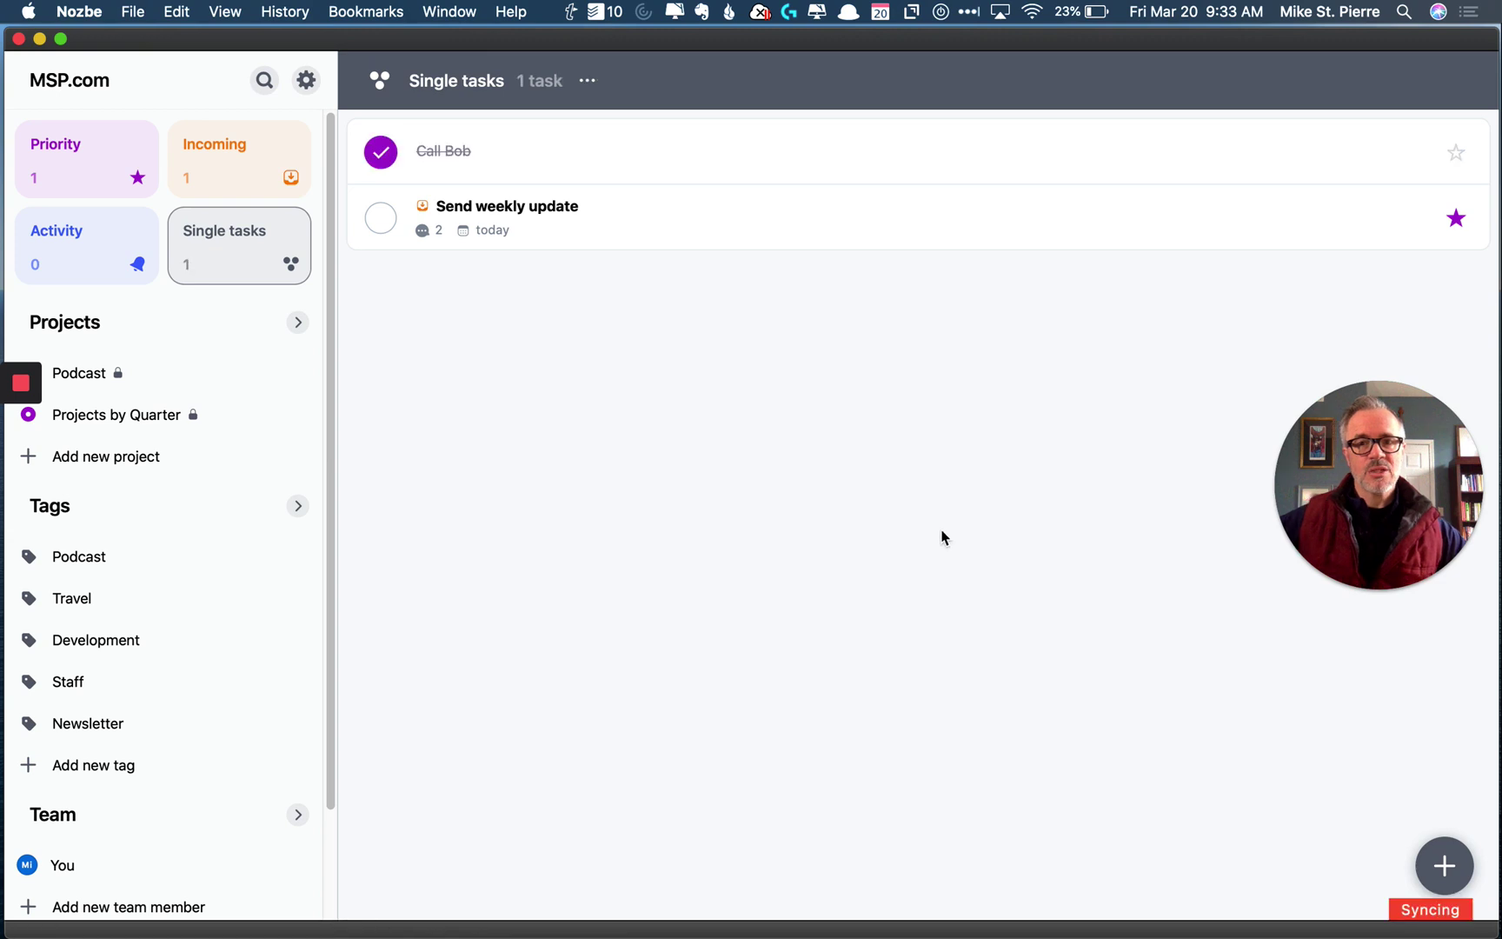
Step: Add two new tasks, 'Call Joe' and 'Call Lou', to Single tasks
left_click(1439, 843)
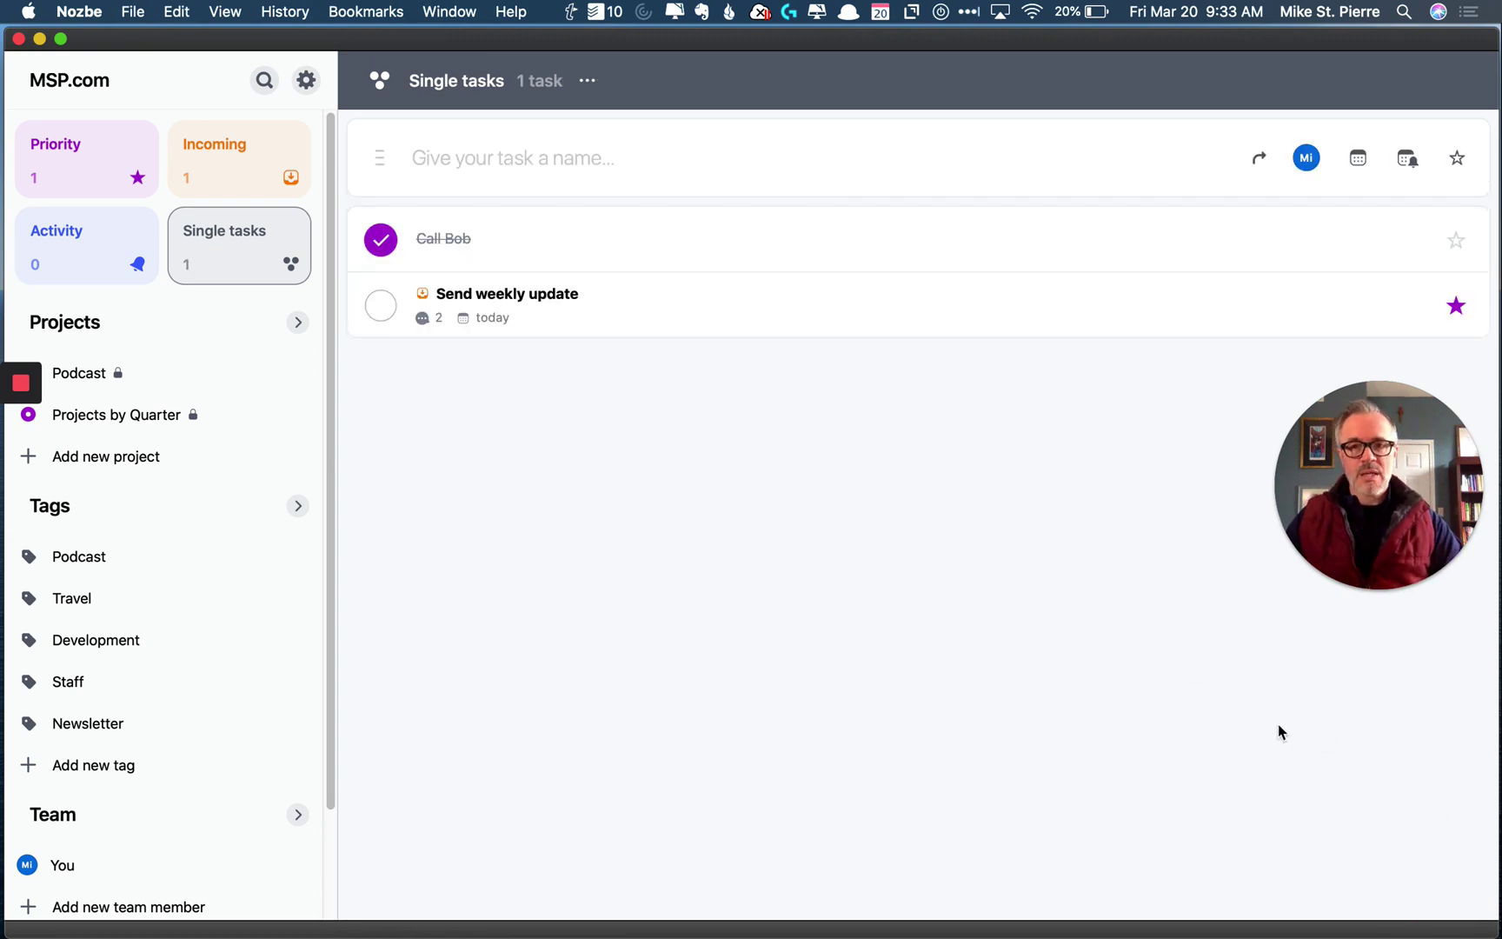
type("Call Joe")
key("Return")
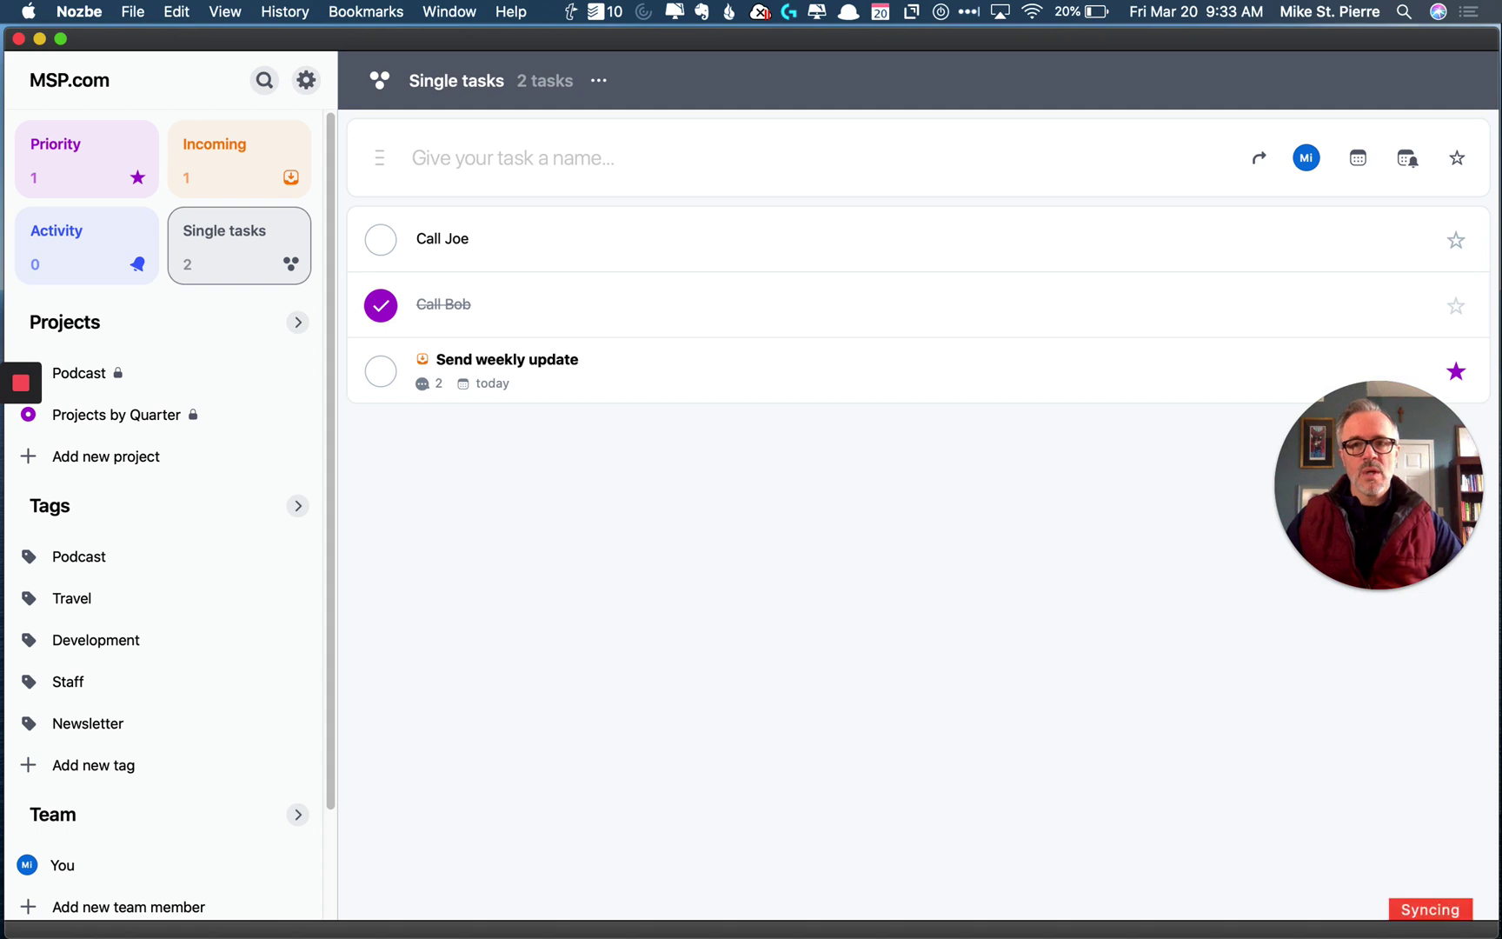
type("Call Lou")
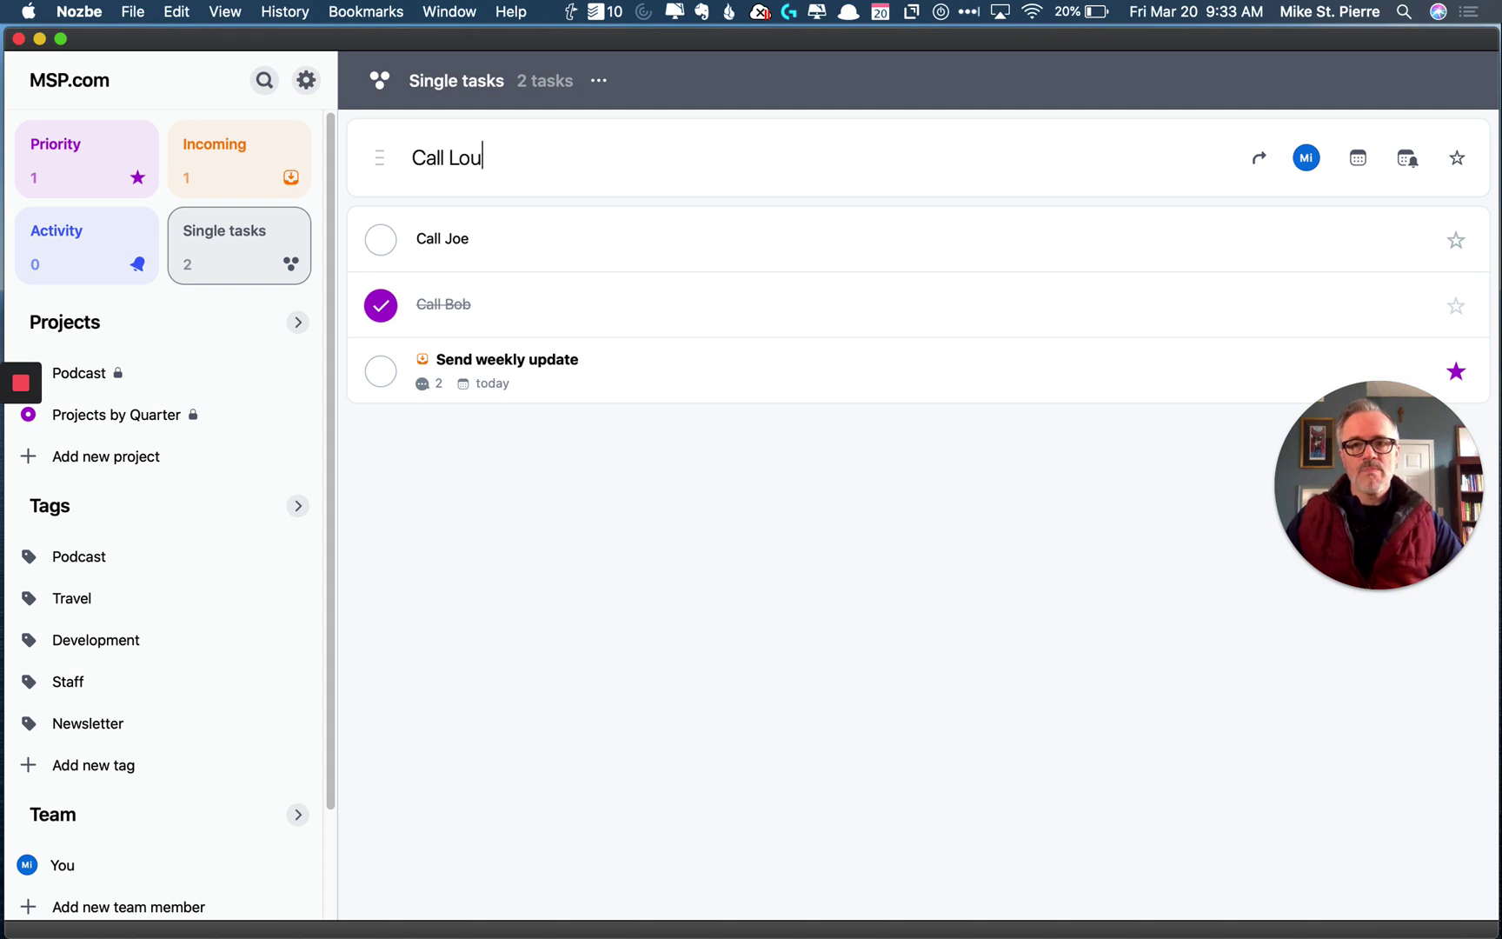
key("Return")
Step: Add a starred priority task named 'Write the report'
type("Writ ethe")
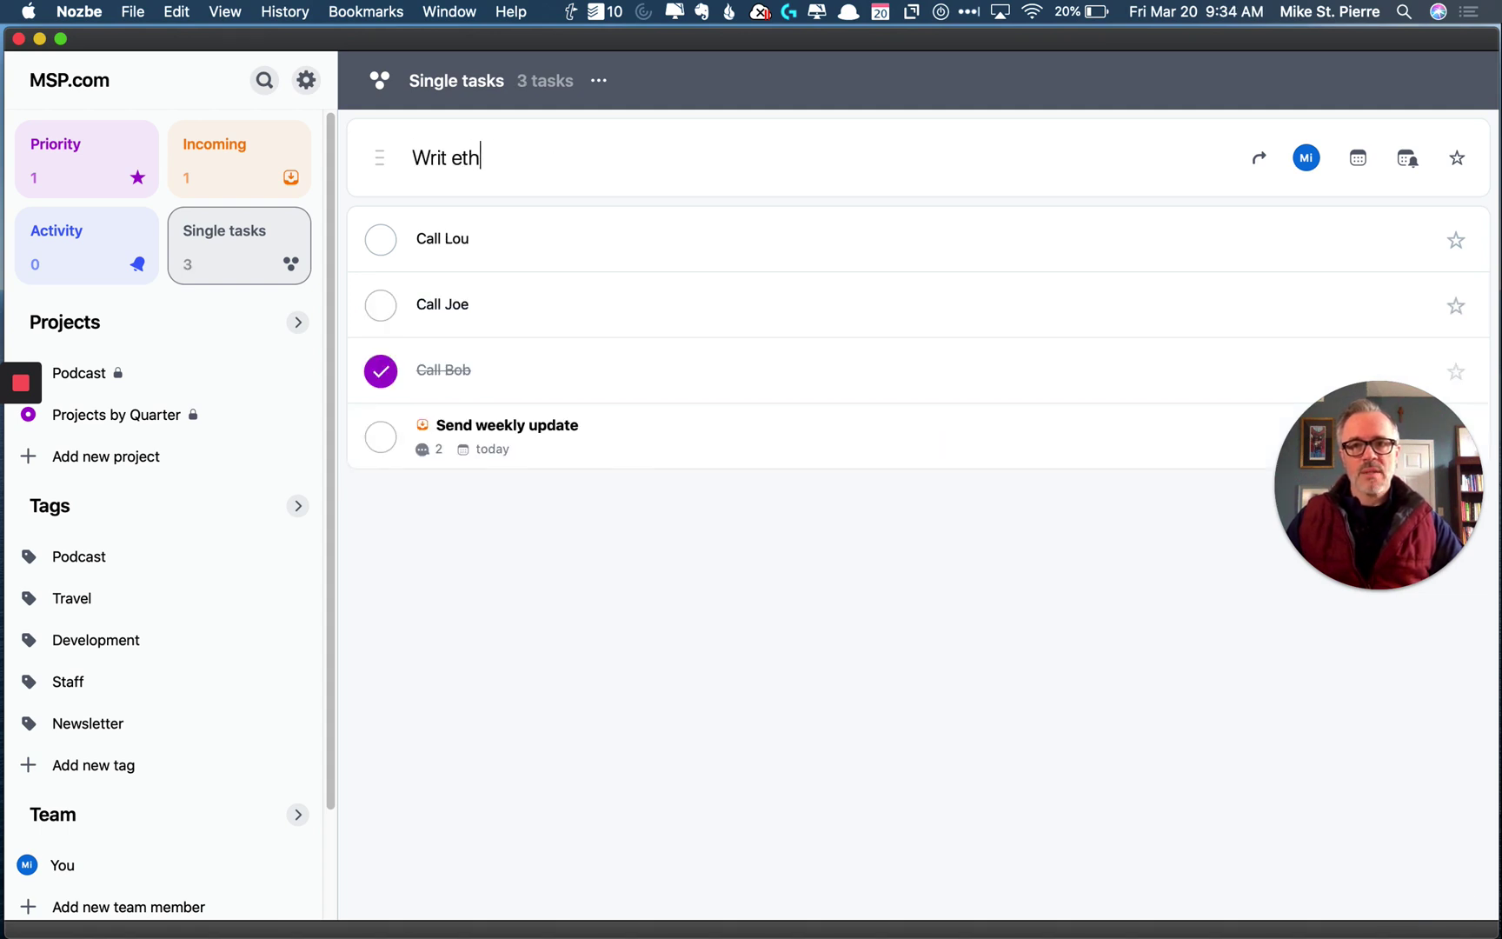
key("BackSpace")
key("BackSpace")
key("BackSpace")
key("BackSpace")
key("BackSpace")
type("e the")
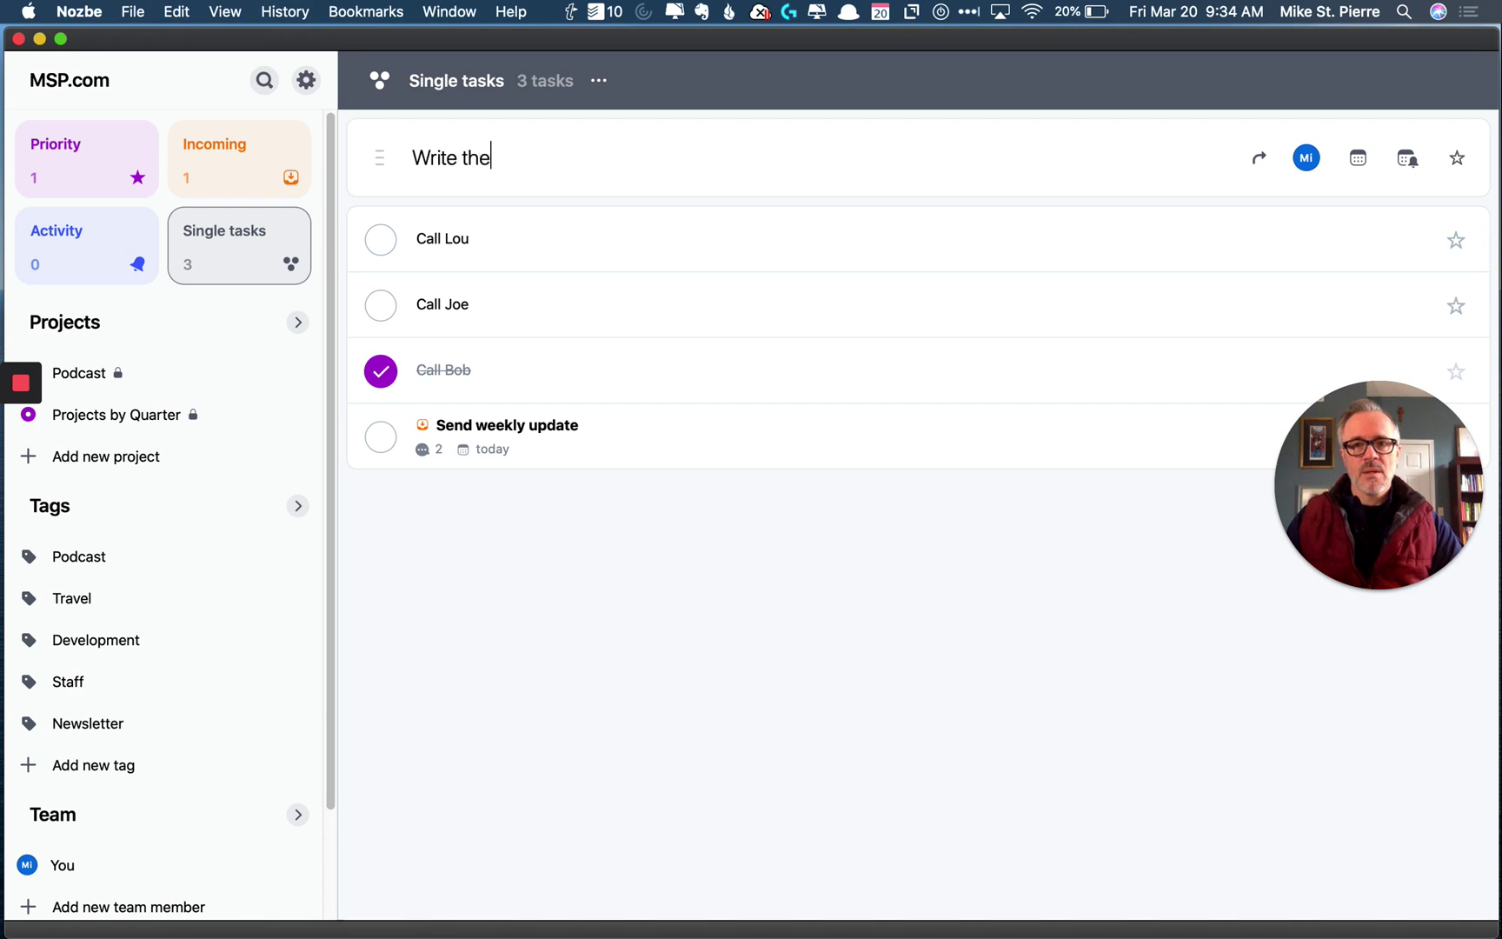
type(" report")
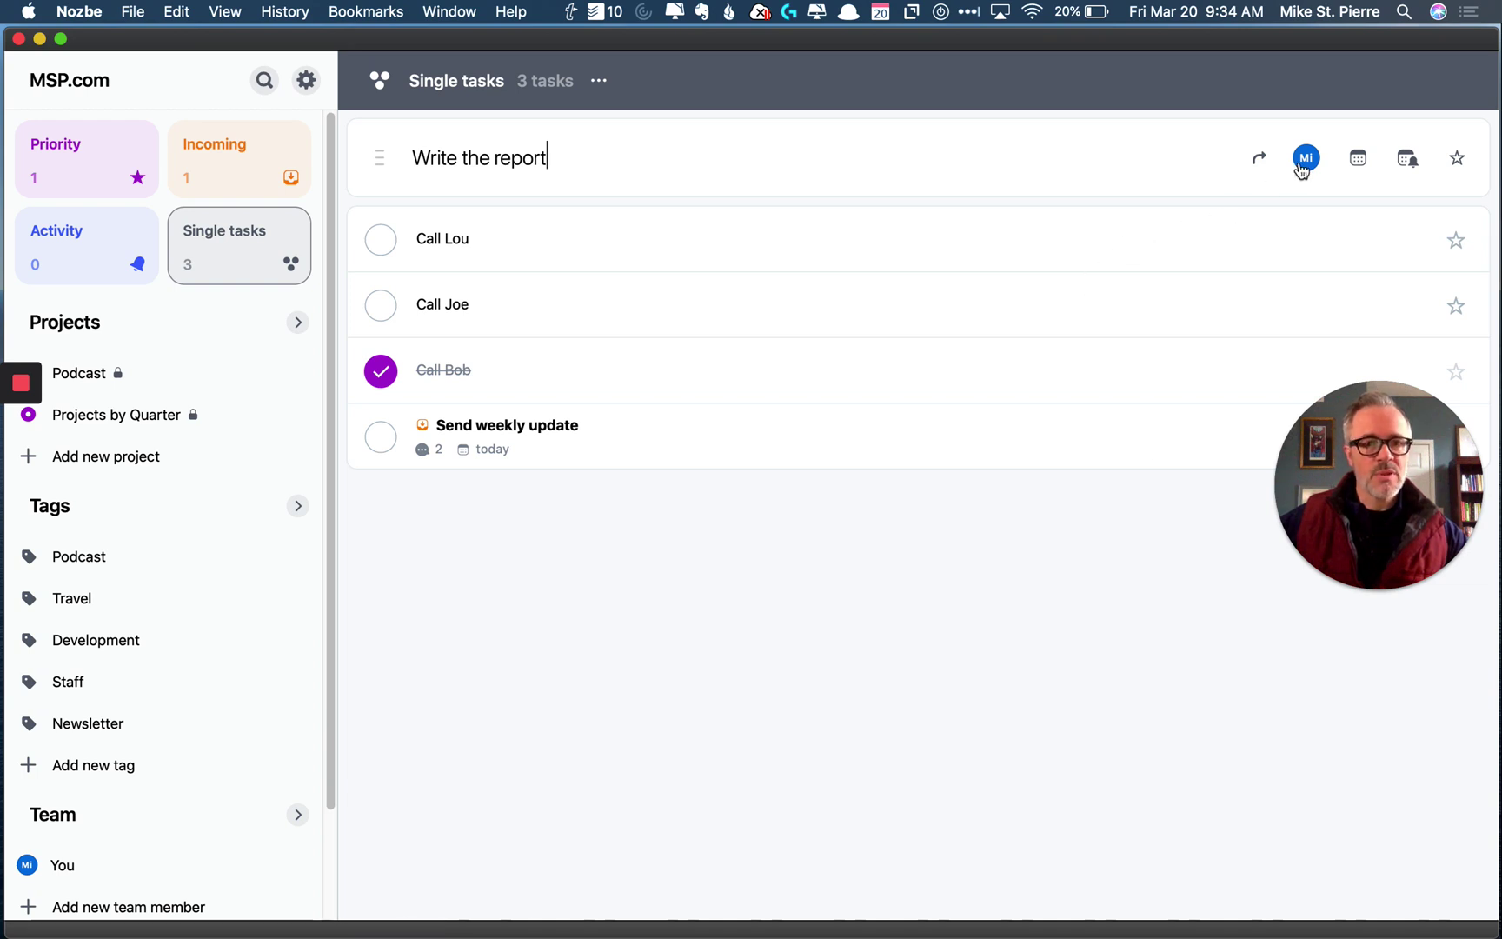
left_click(1458, 159)
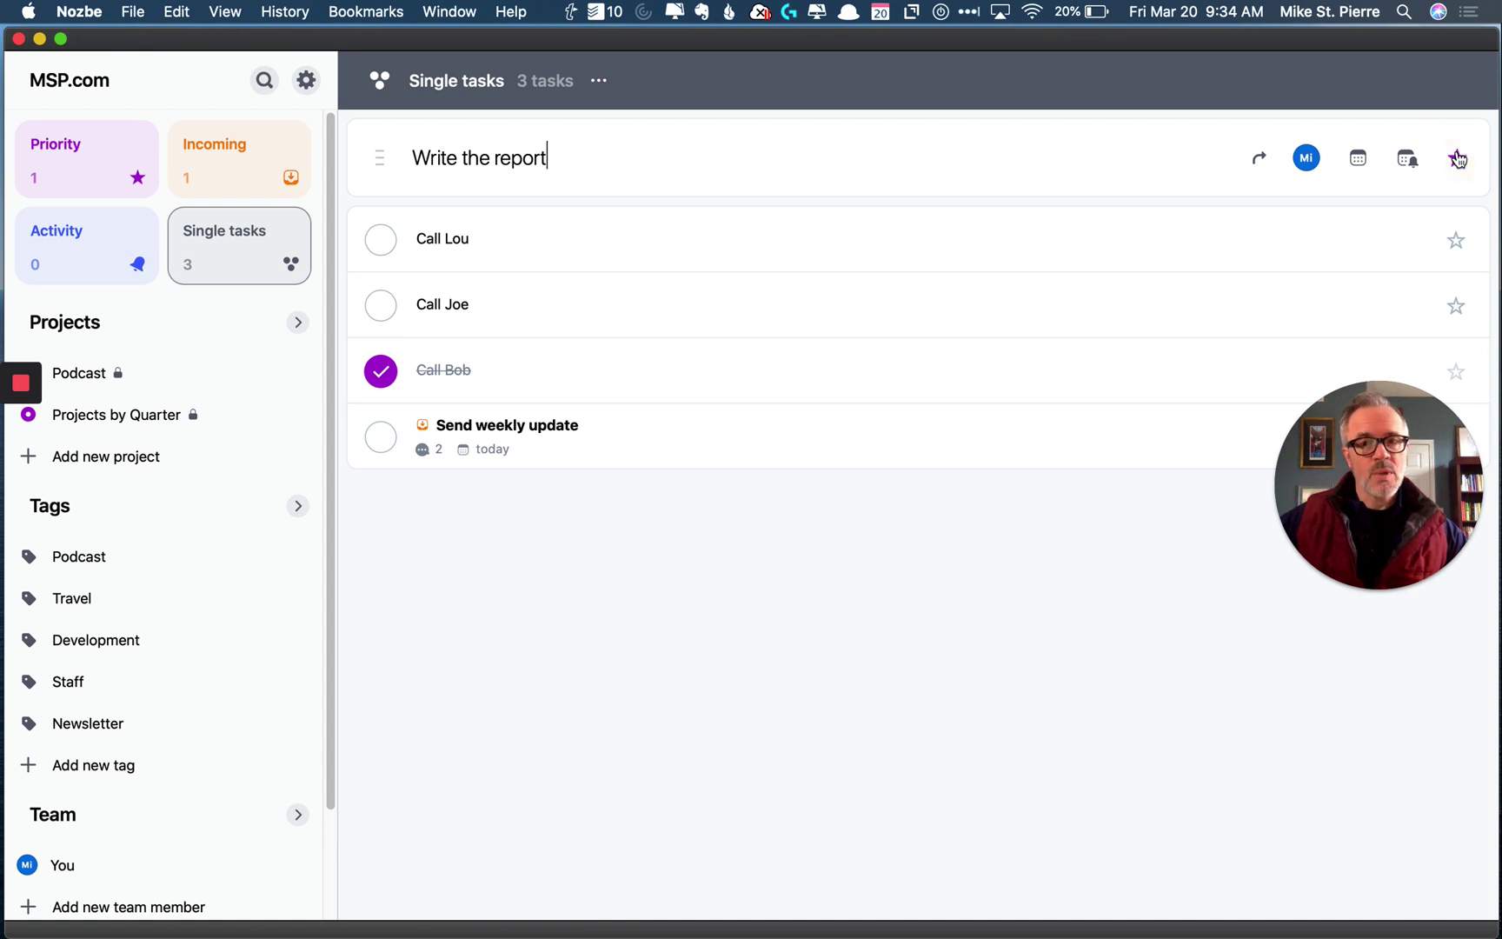
key("Return")
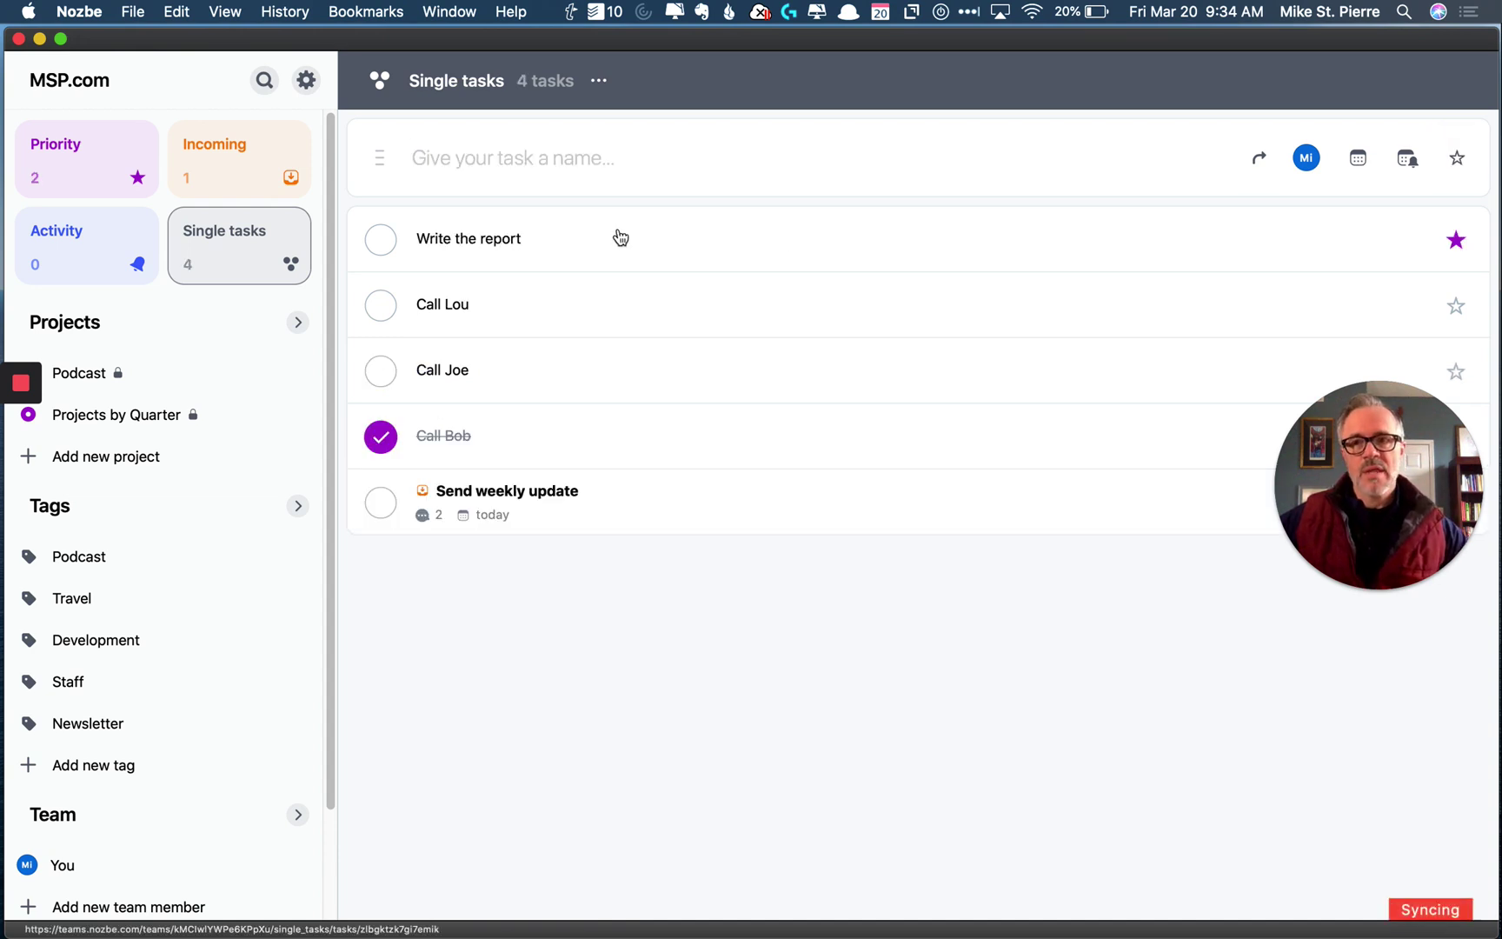
Step: View the Priority and Incoming lists, then the Single tasks list with four open tasks
left_click(73, 174)
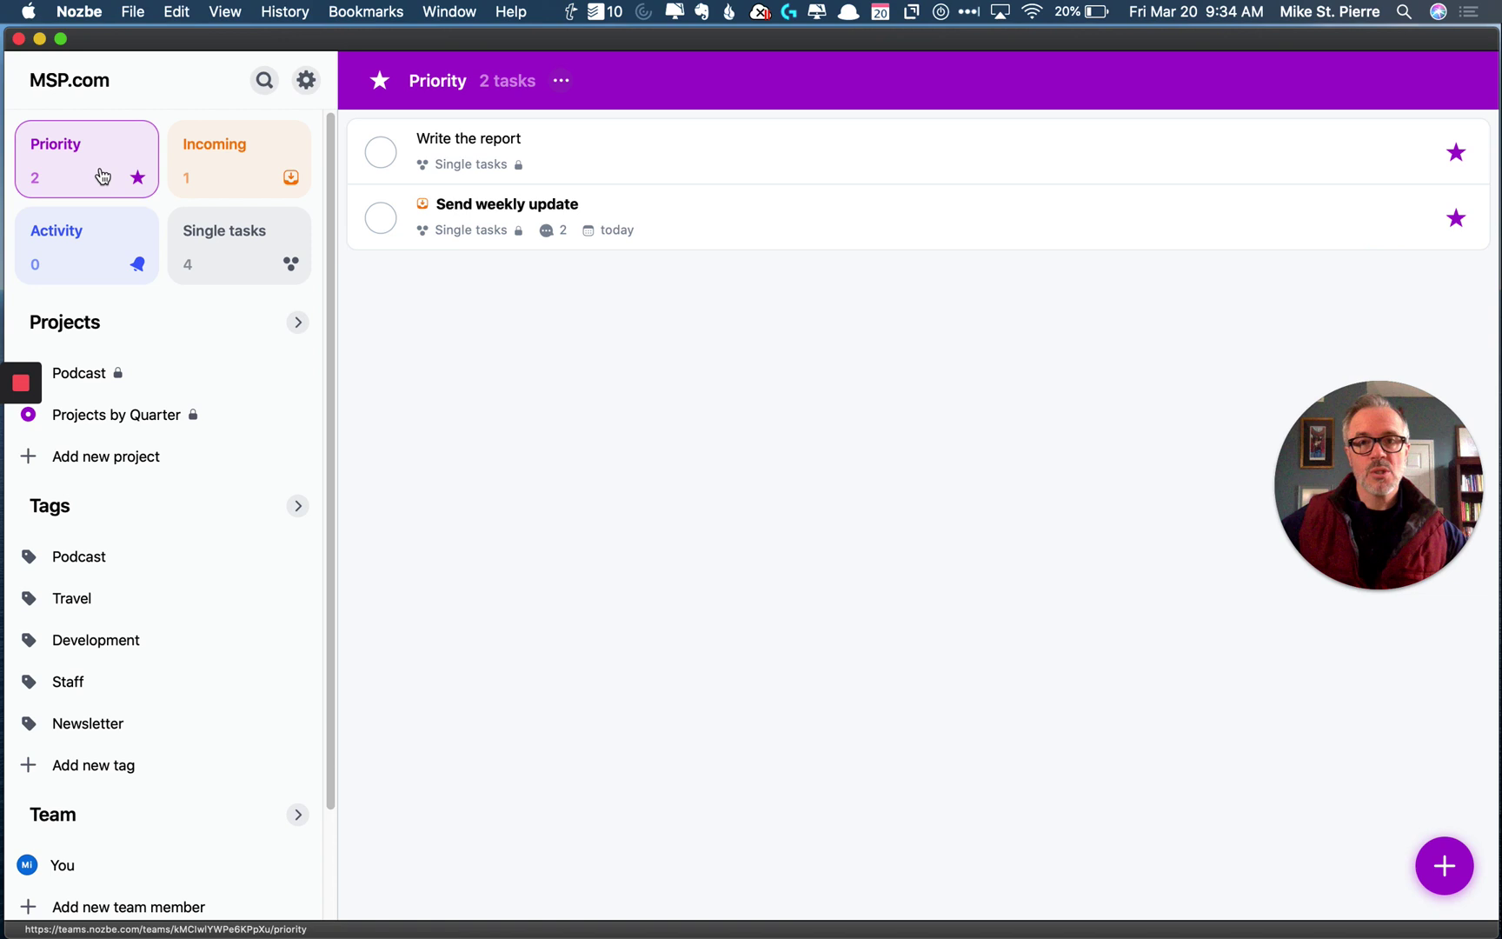
left_click(205, 163)
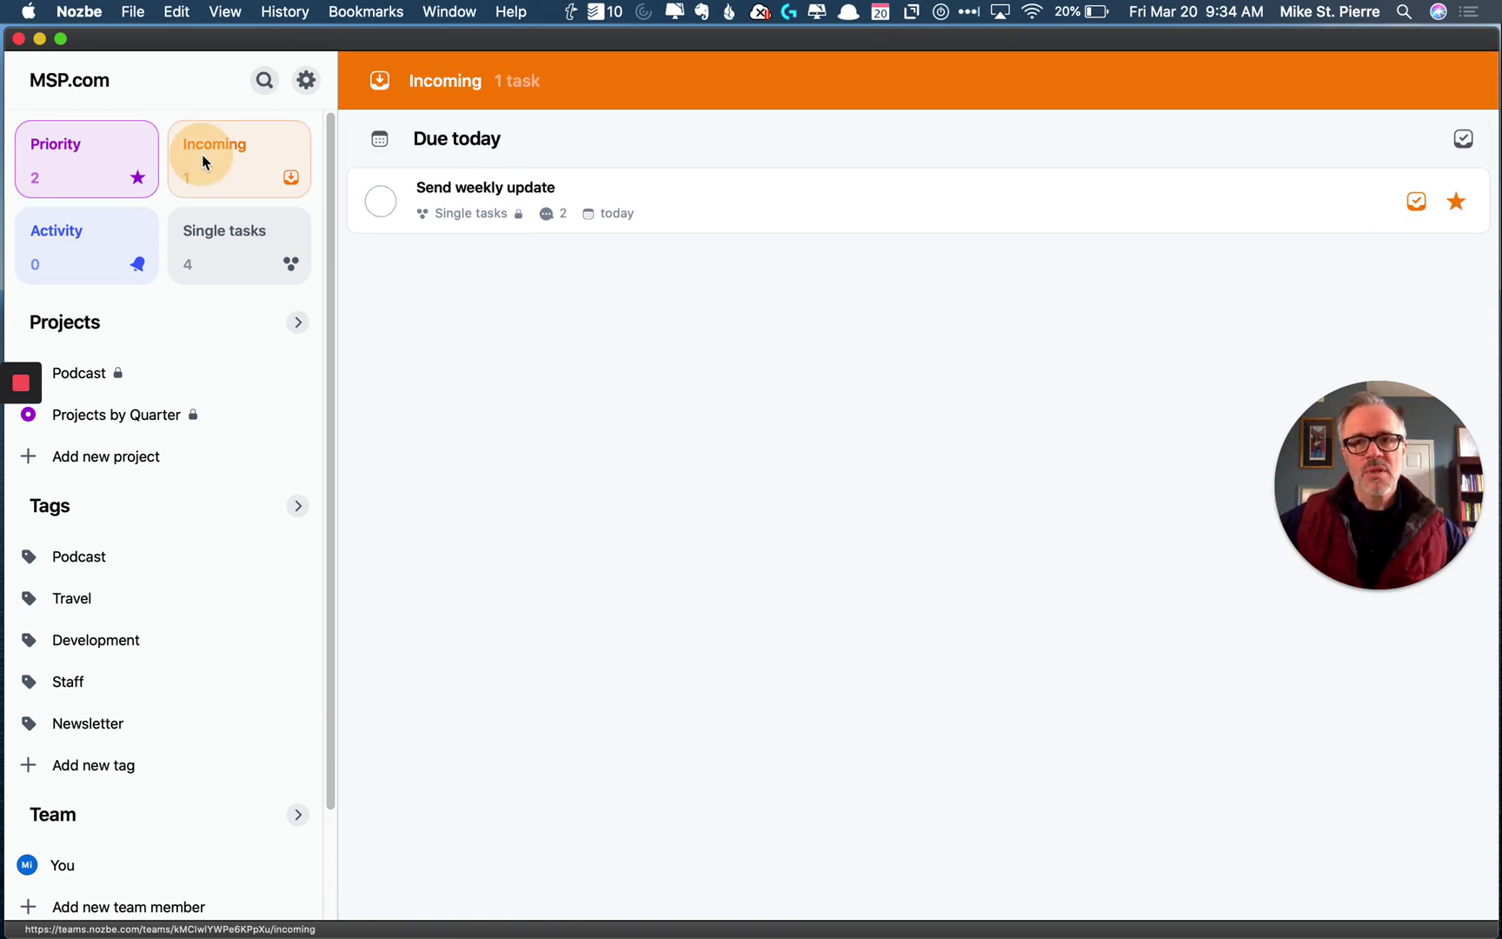
left_click(228, 253)
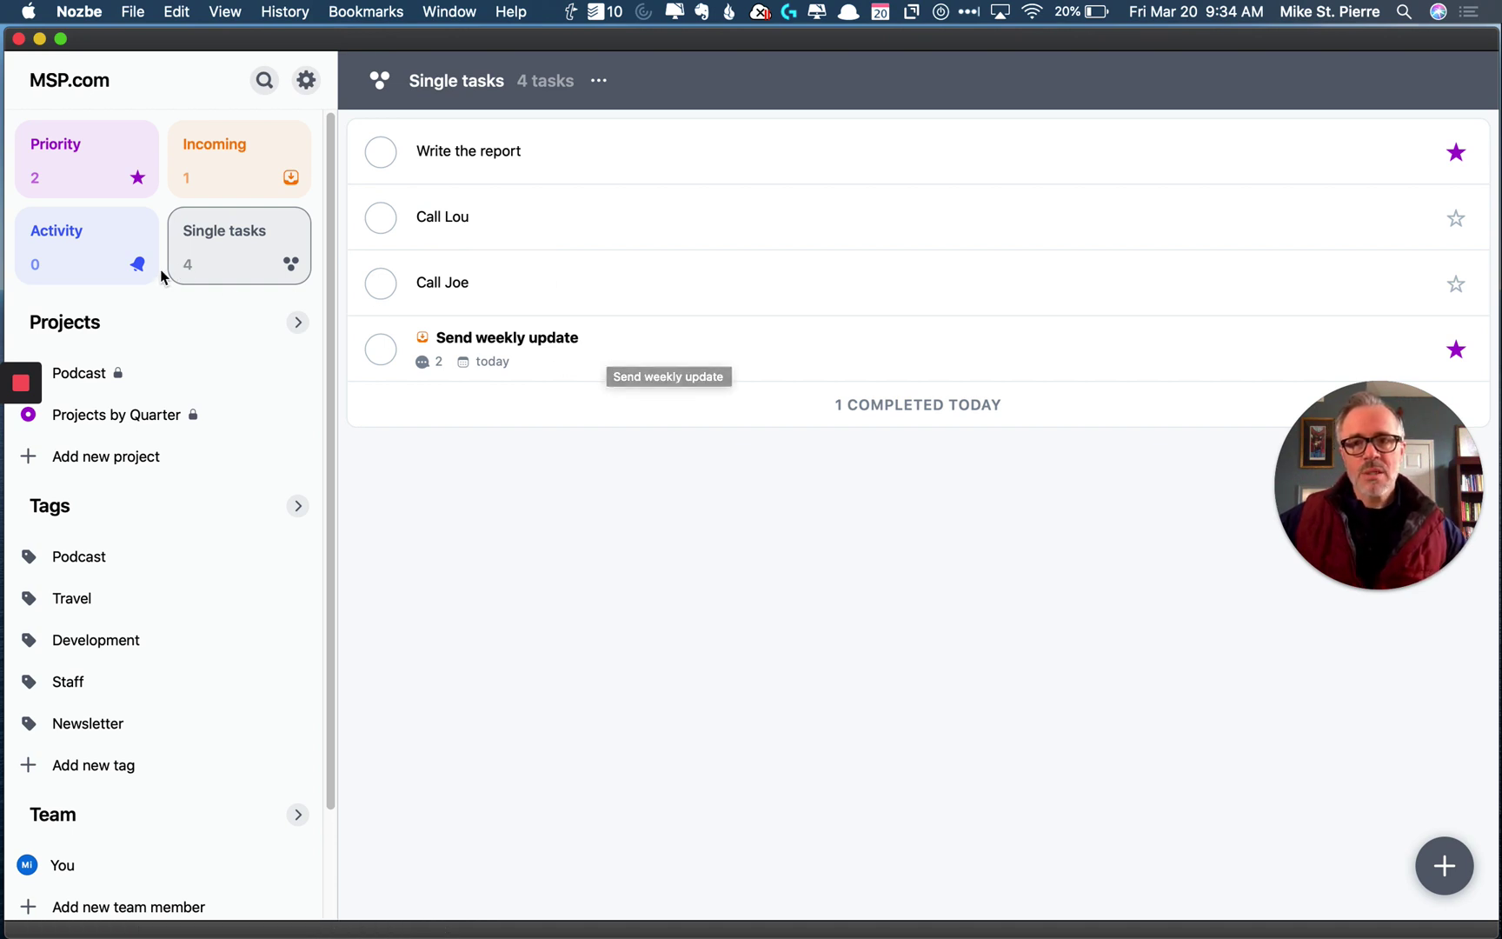
Step: On Send weekly update, draft the comment 'Article here' / 'Article there' without attaching a file
left_click(595, 349)
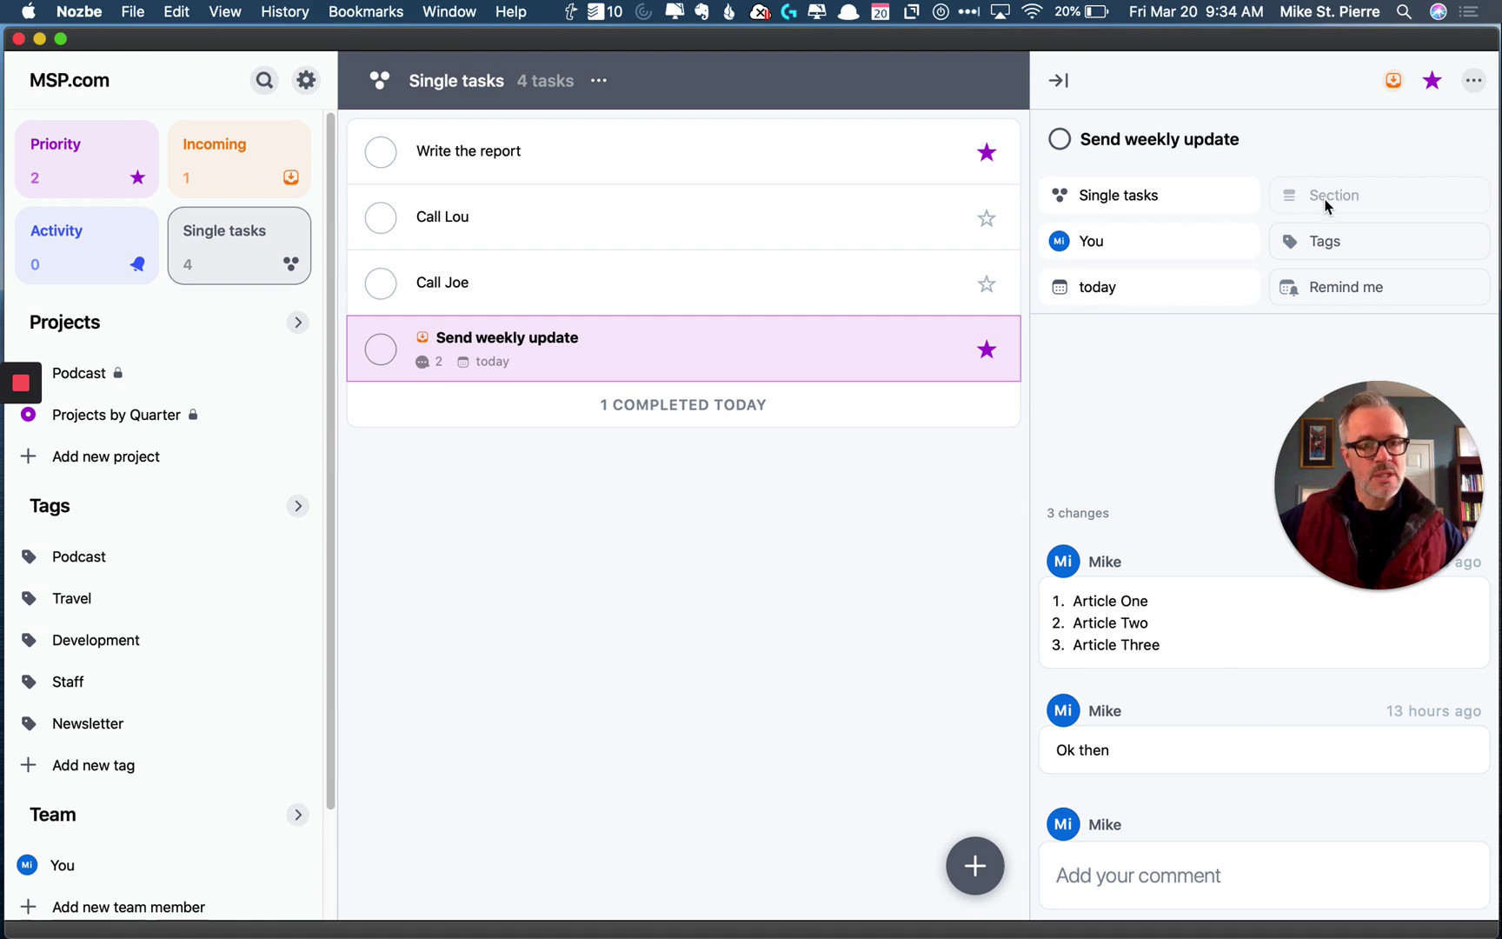
left_click(1204, 874)
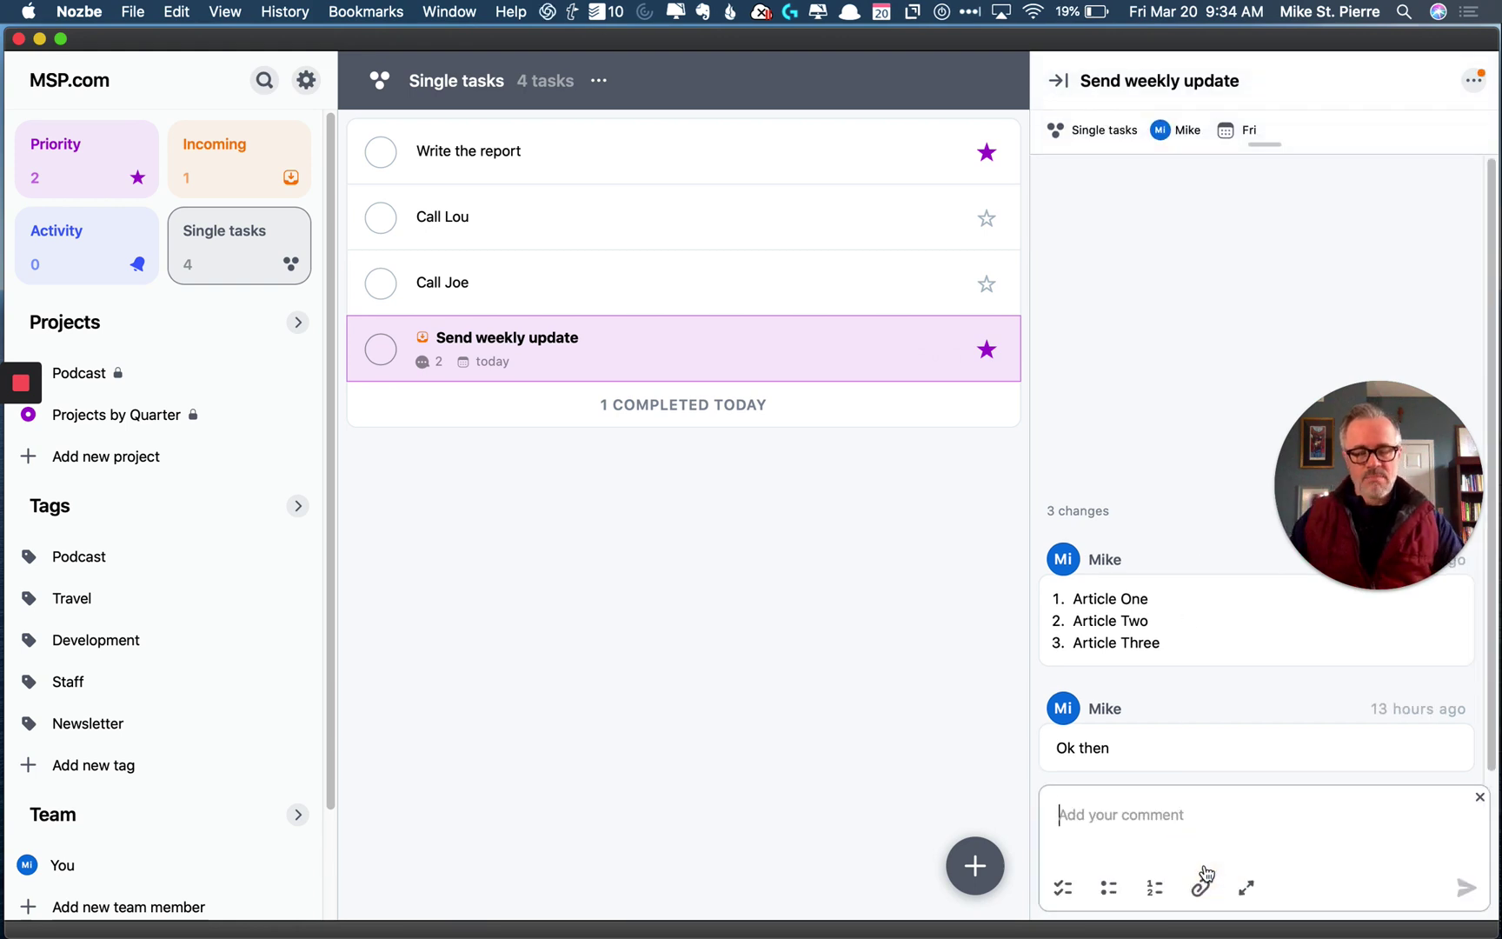
type("Article ")
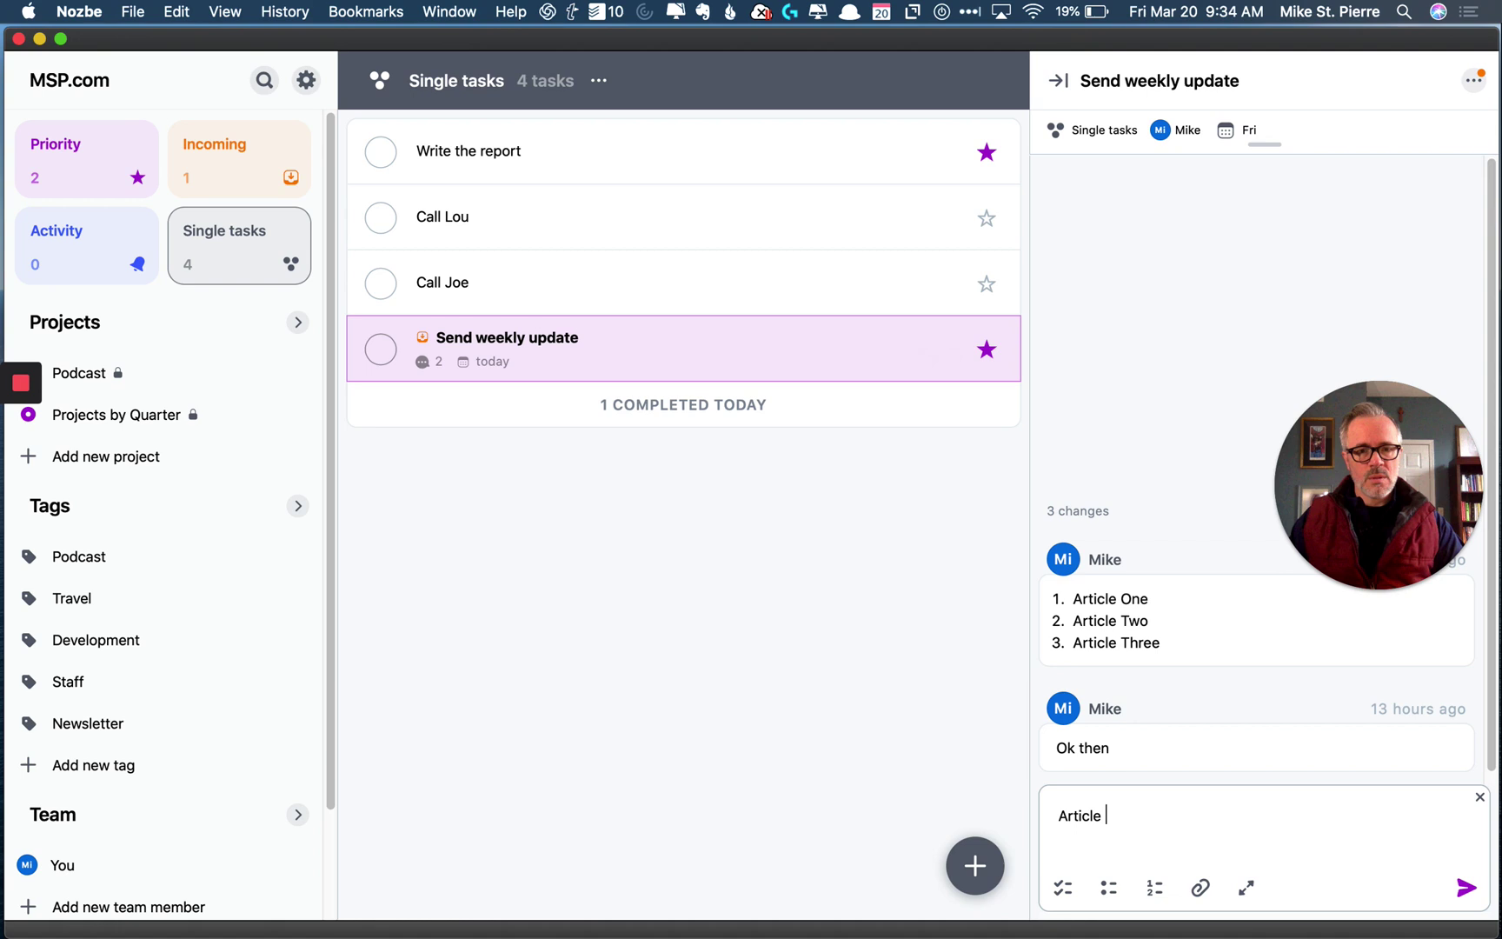
type("here")
key("Return")
type("Article there")
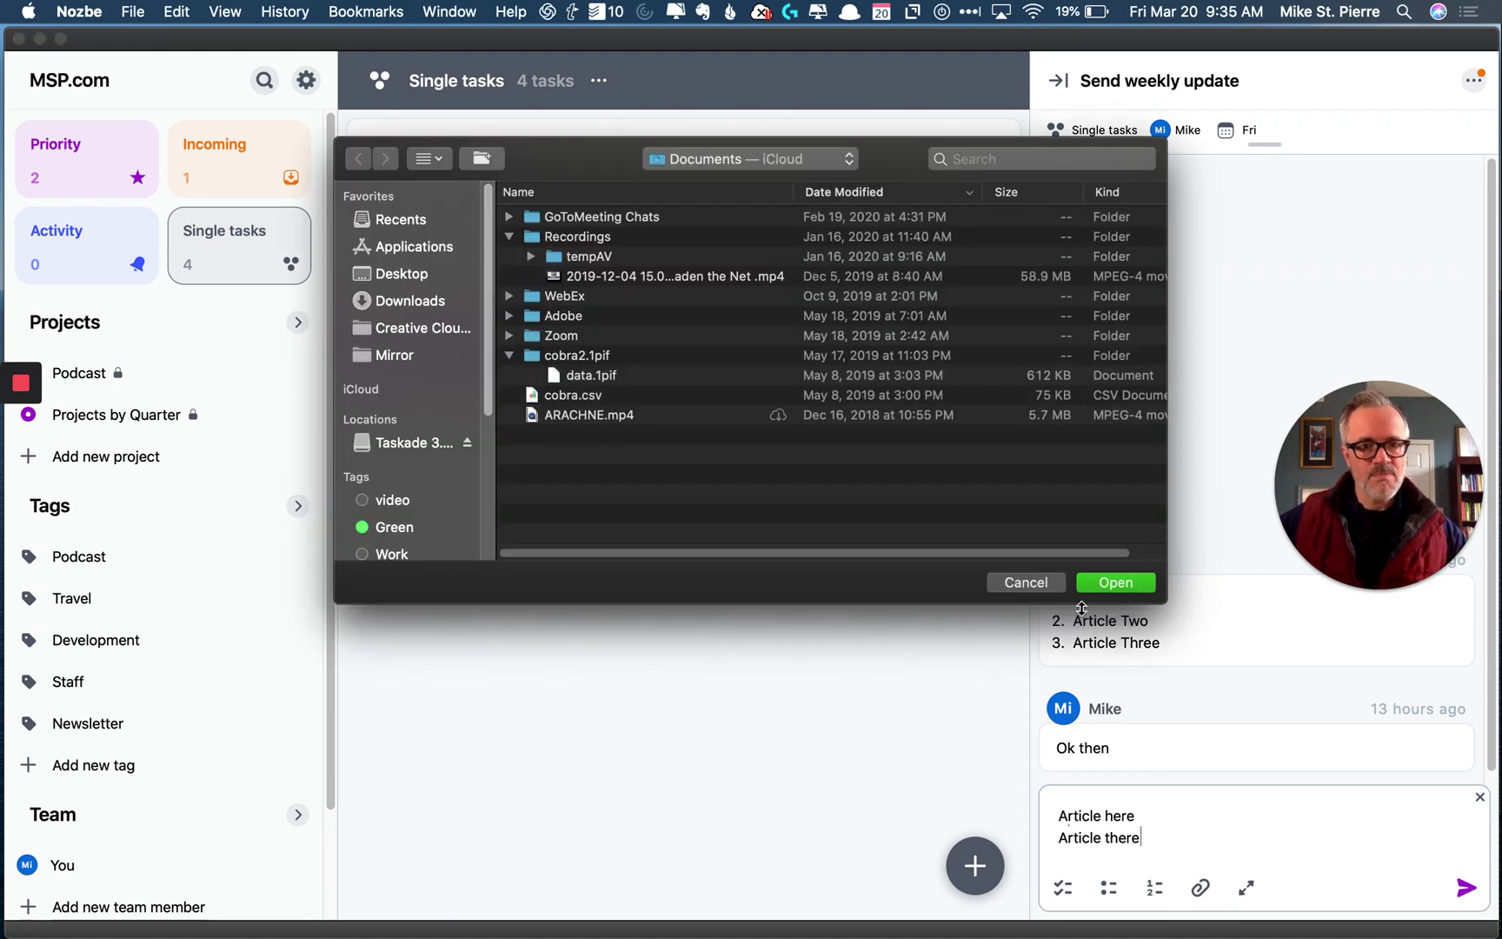
left_click(1026, 583)
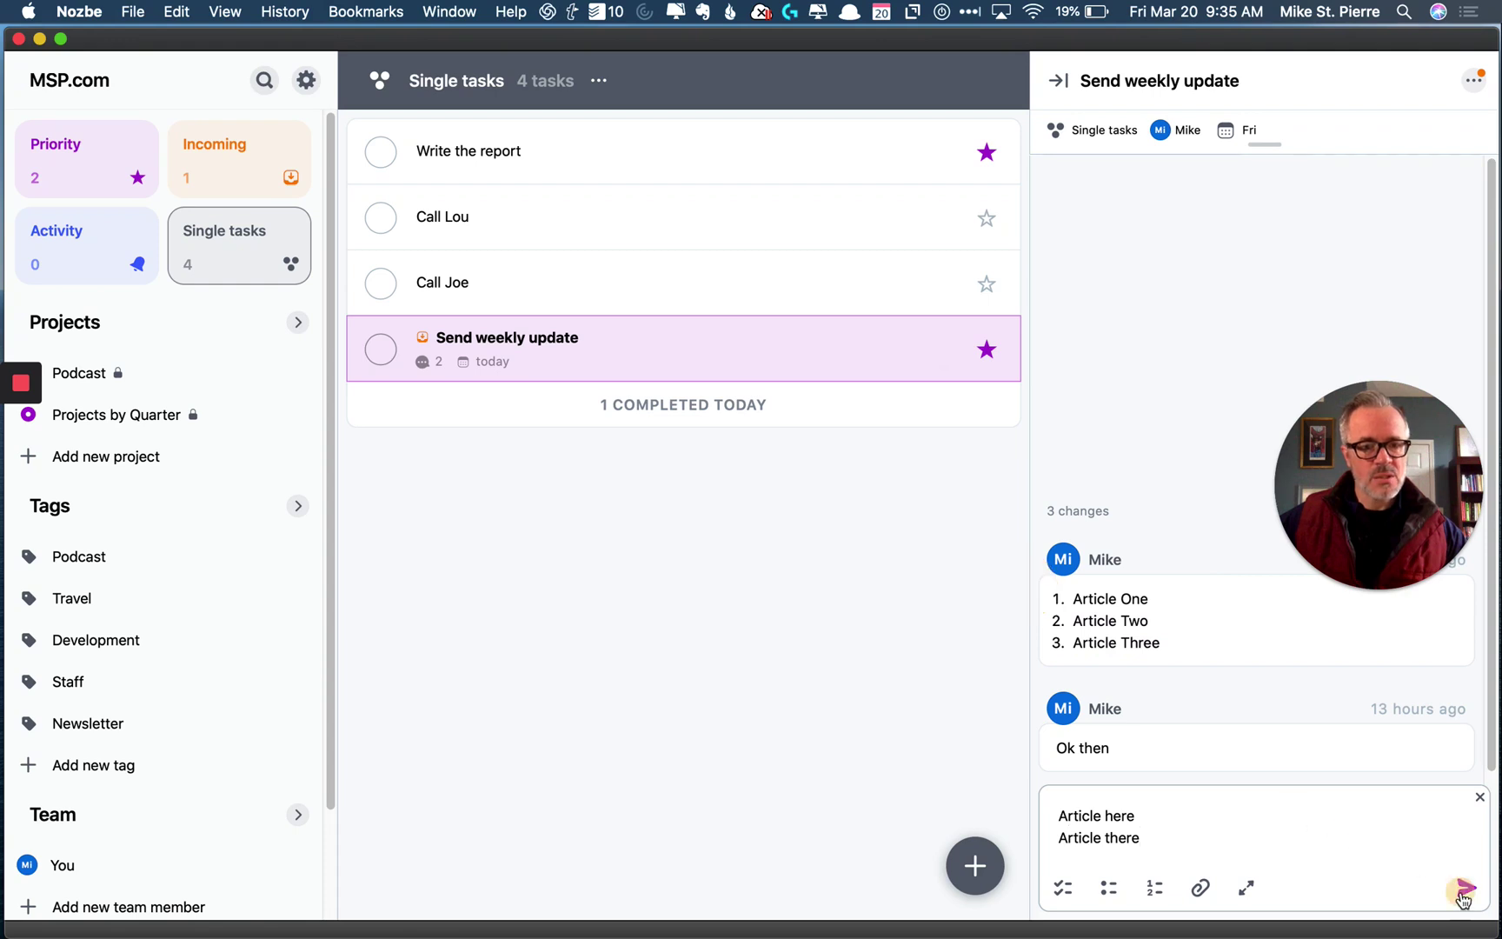
Step: Post the Article comment, then reopen Send weekly update from Single tasks to see 3 comments
left_click(1466, 887)
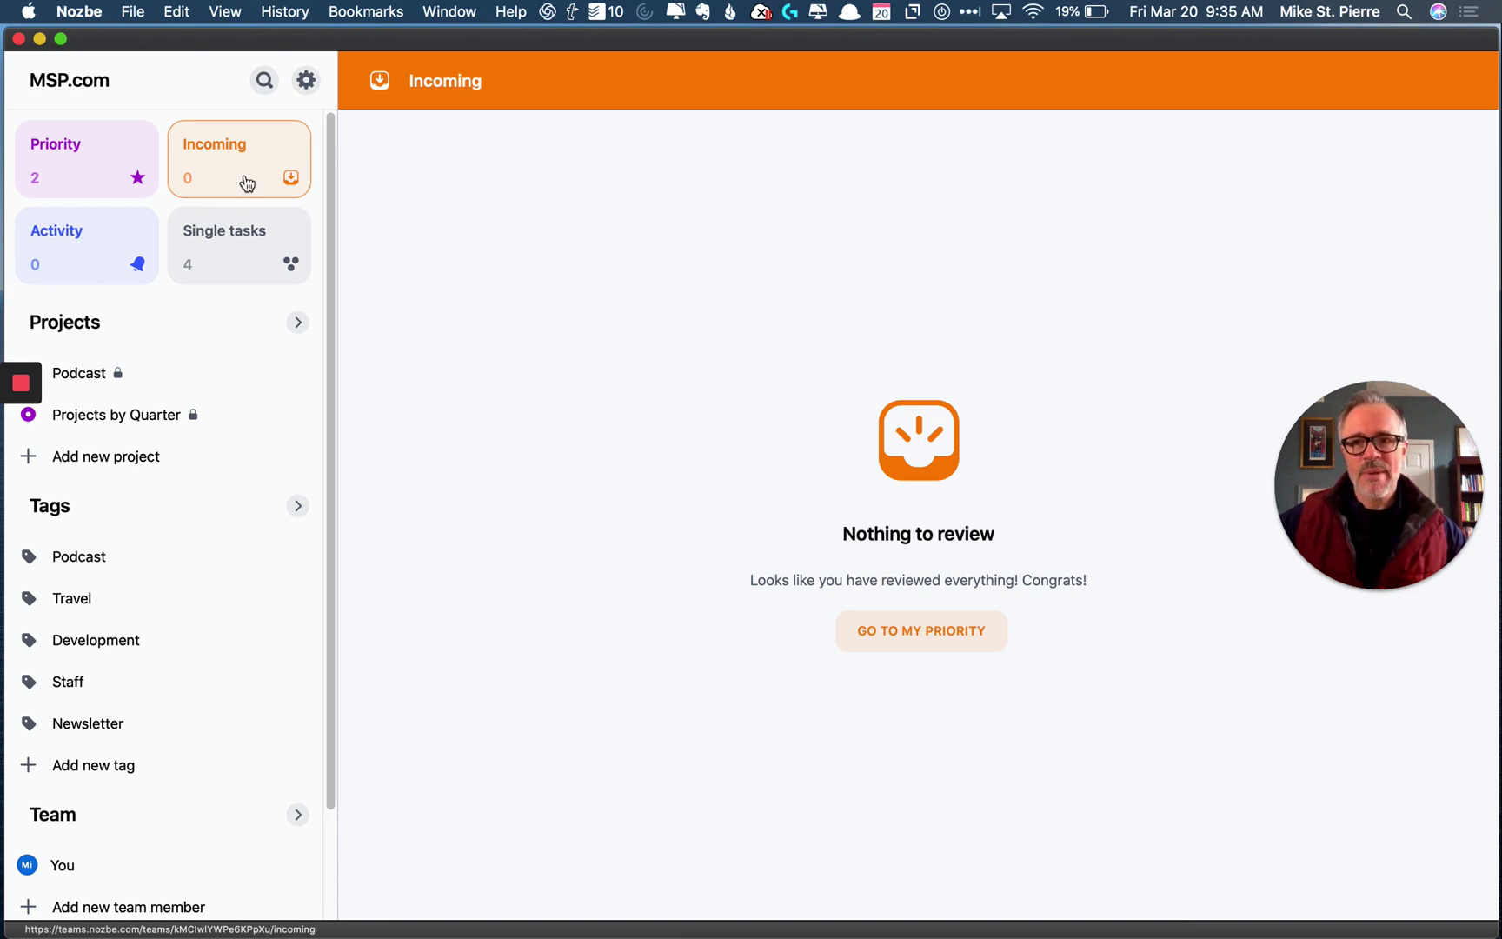
left_click(236, 235)
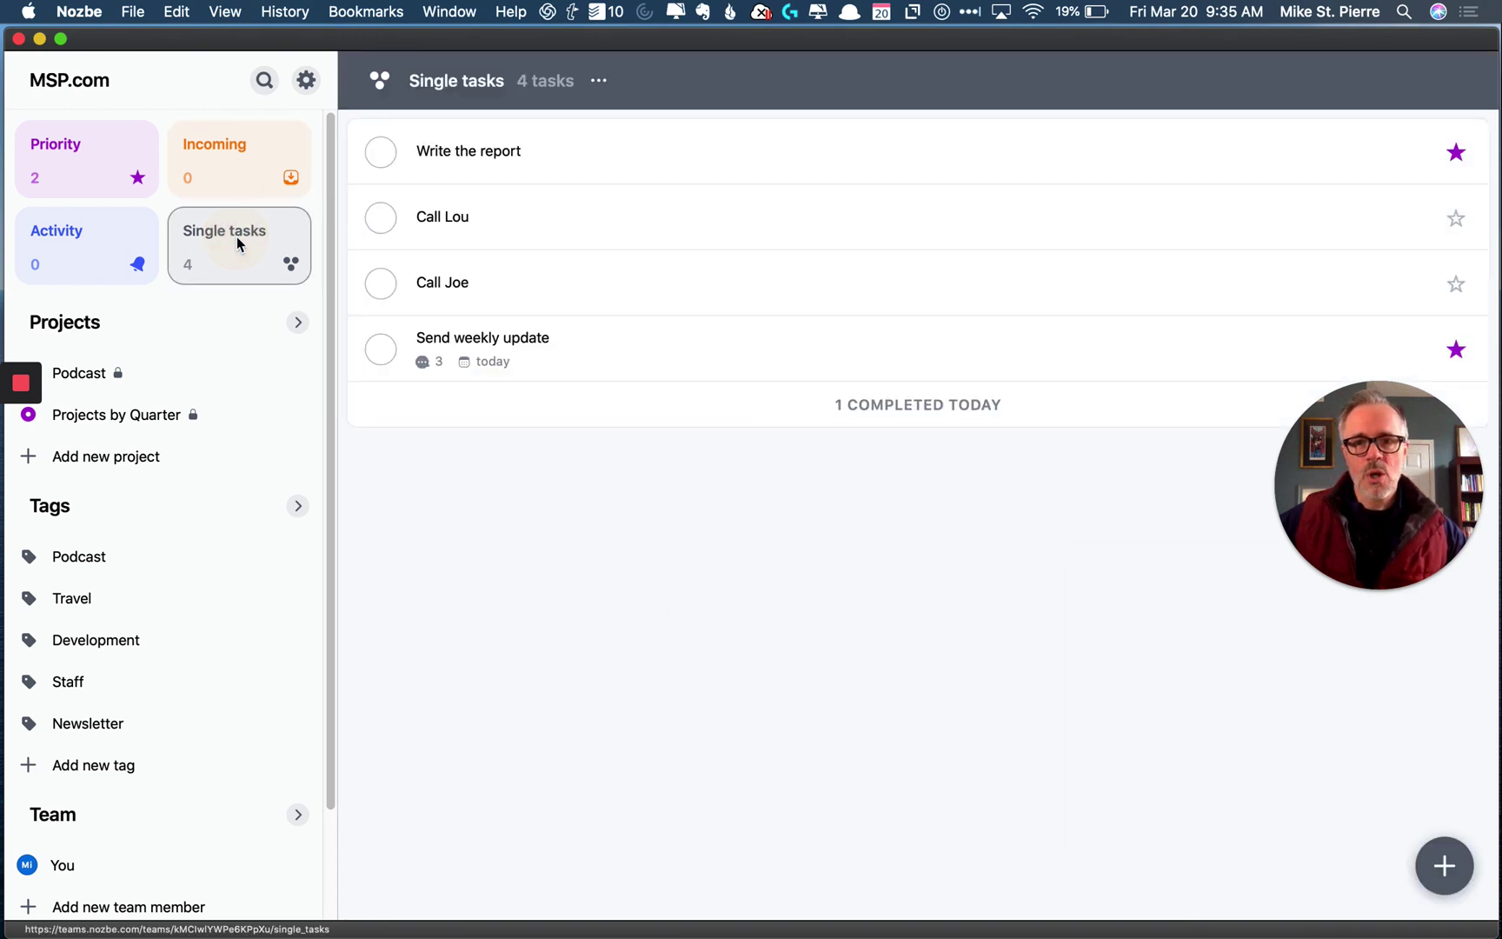
left_click(594, 339)
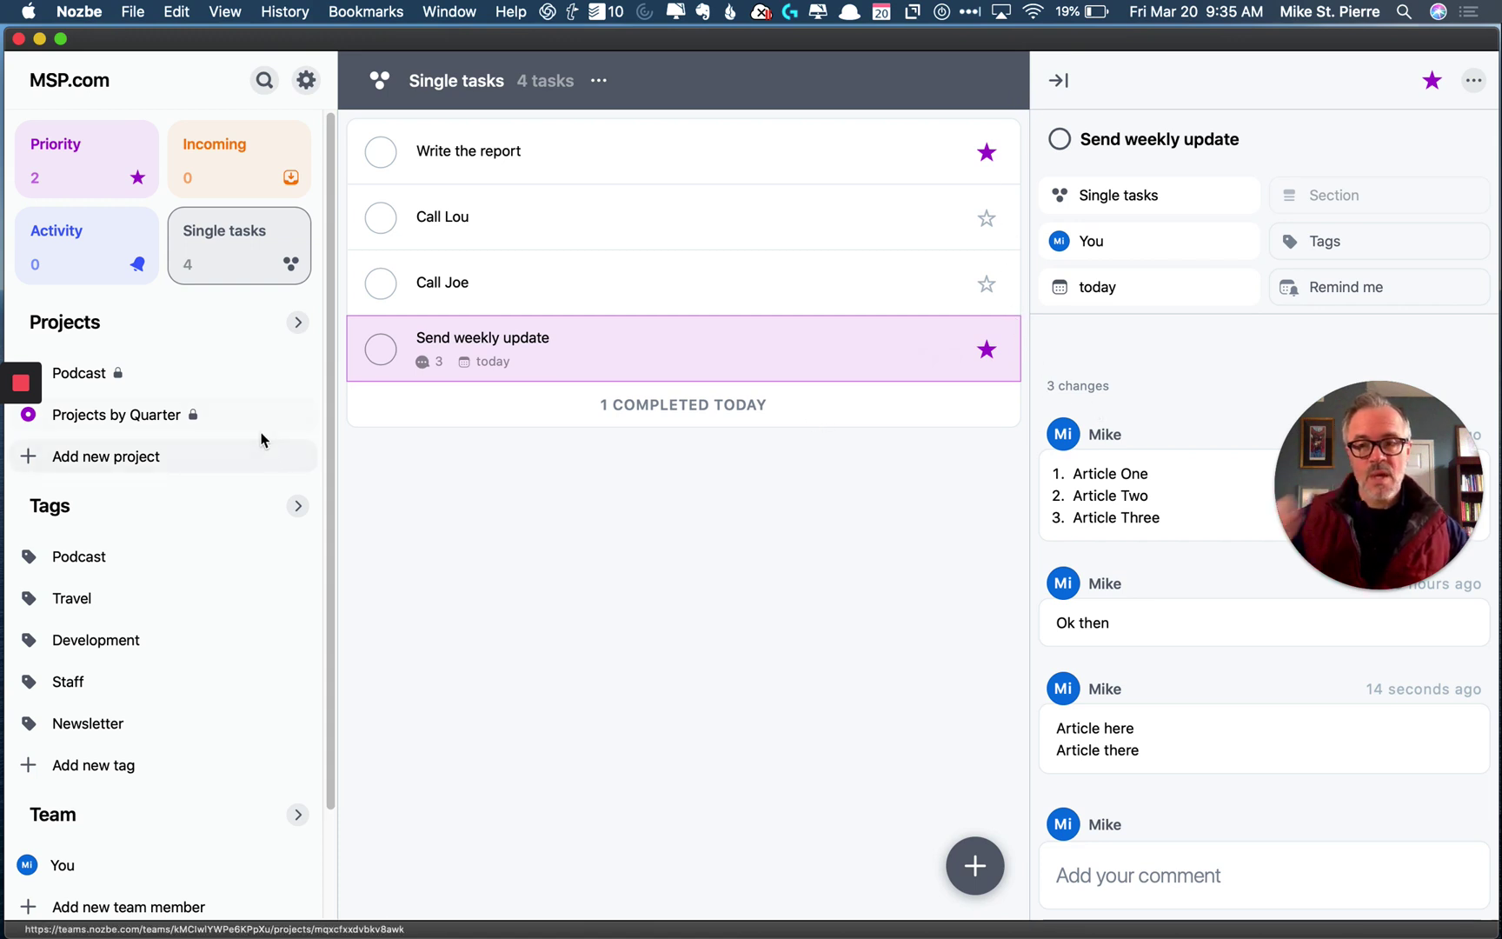
left_click(148, 376)
left_click(147, 412)
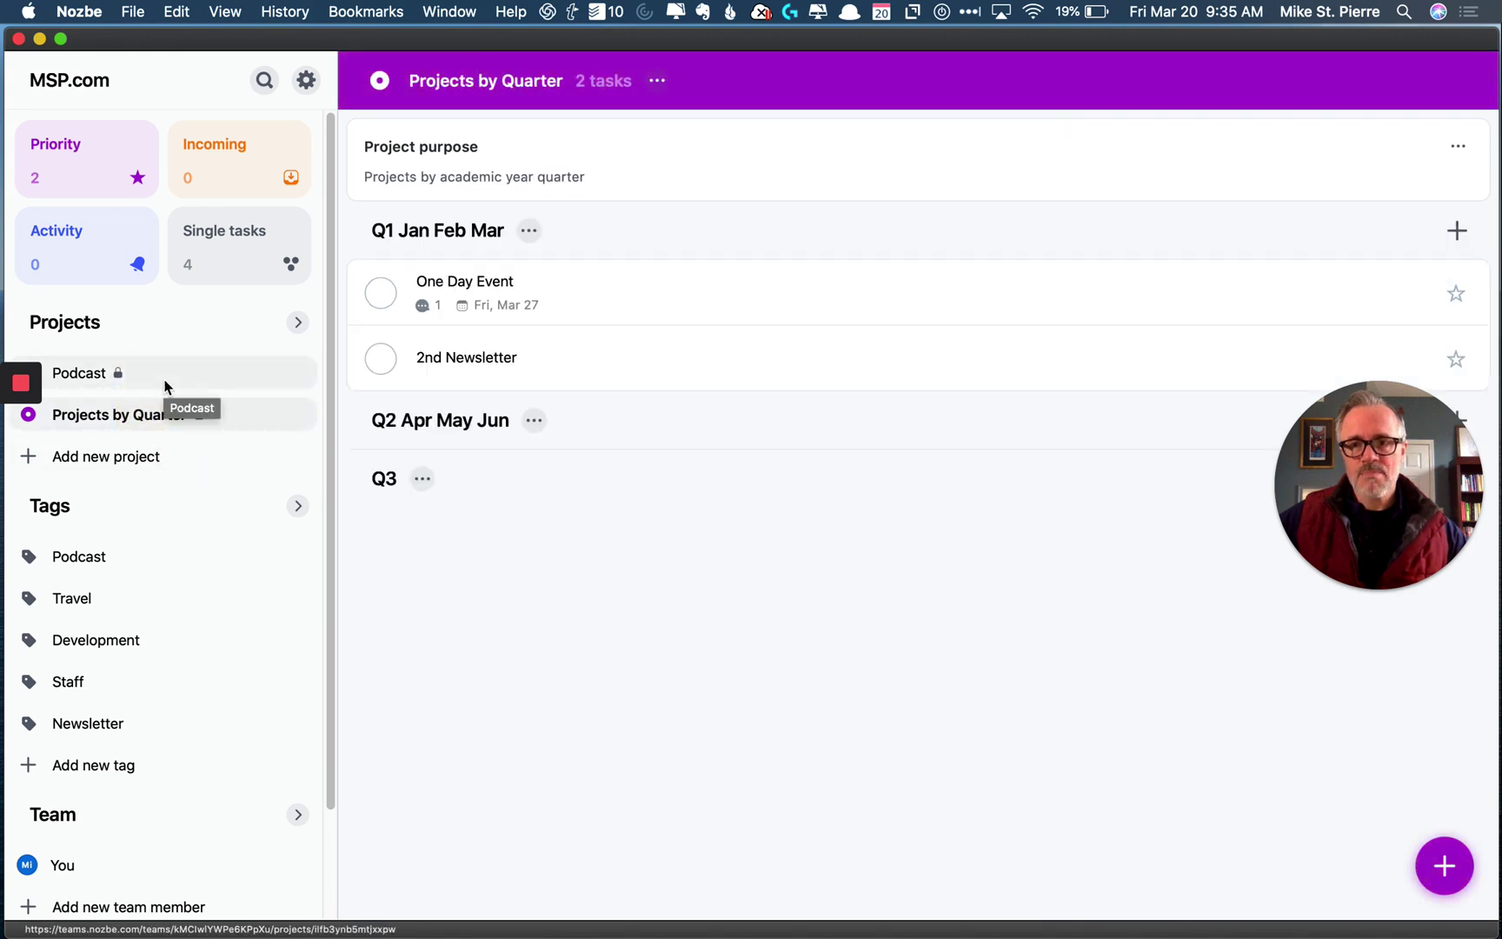
left_click(298, 332)
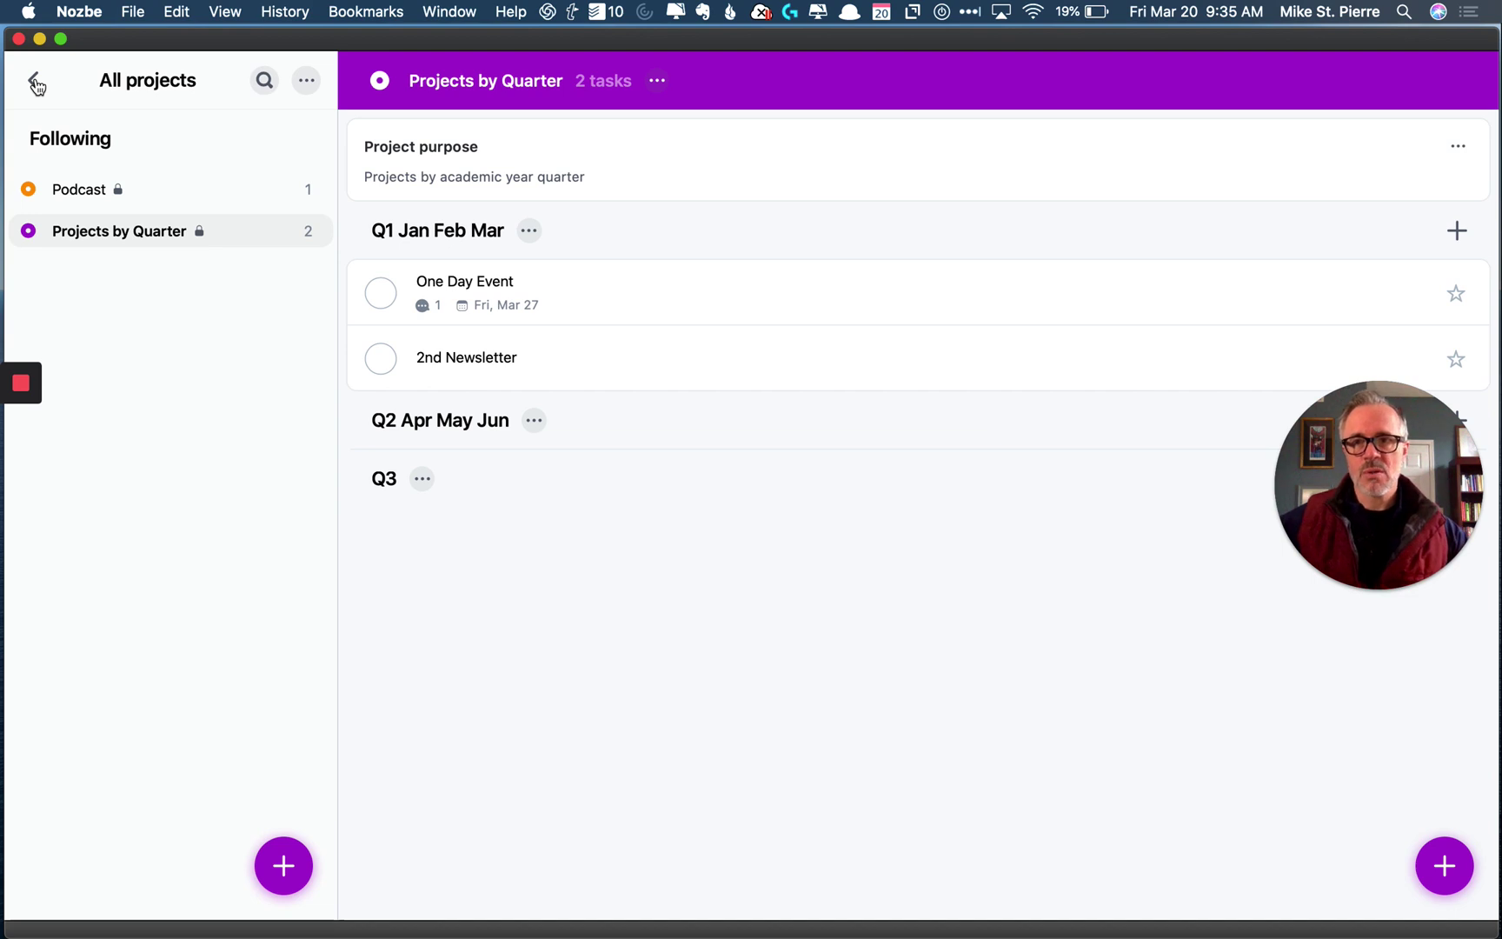
left_click(37, 84)
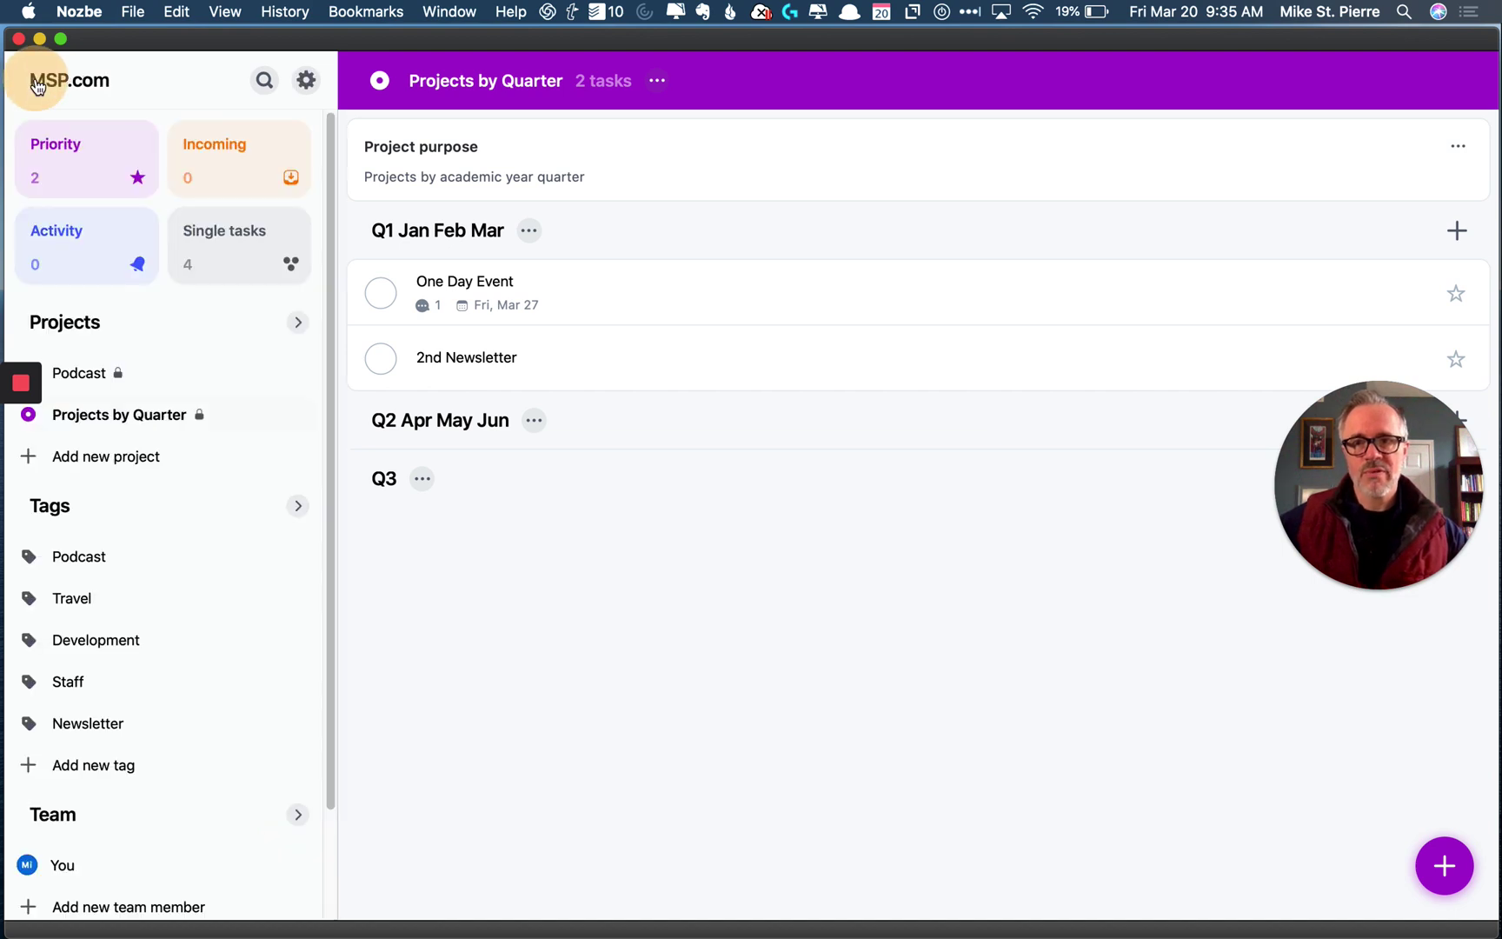
left_click(115, 410)
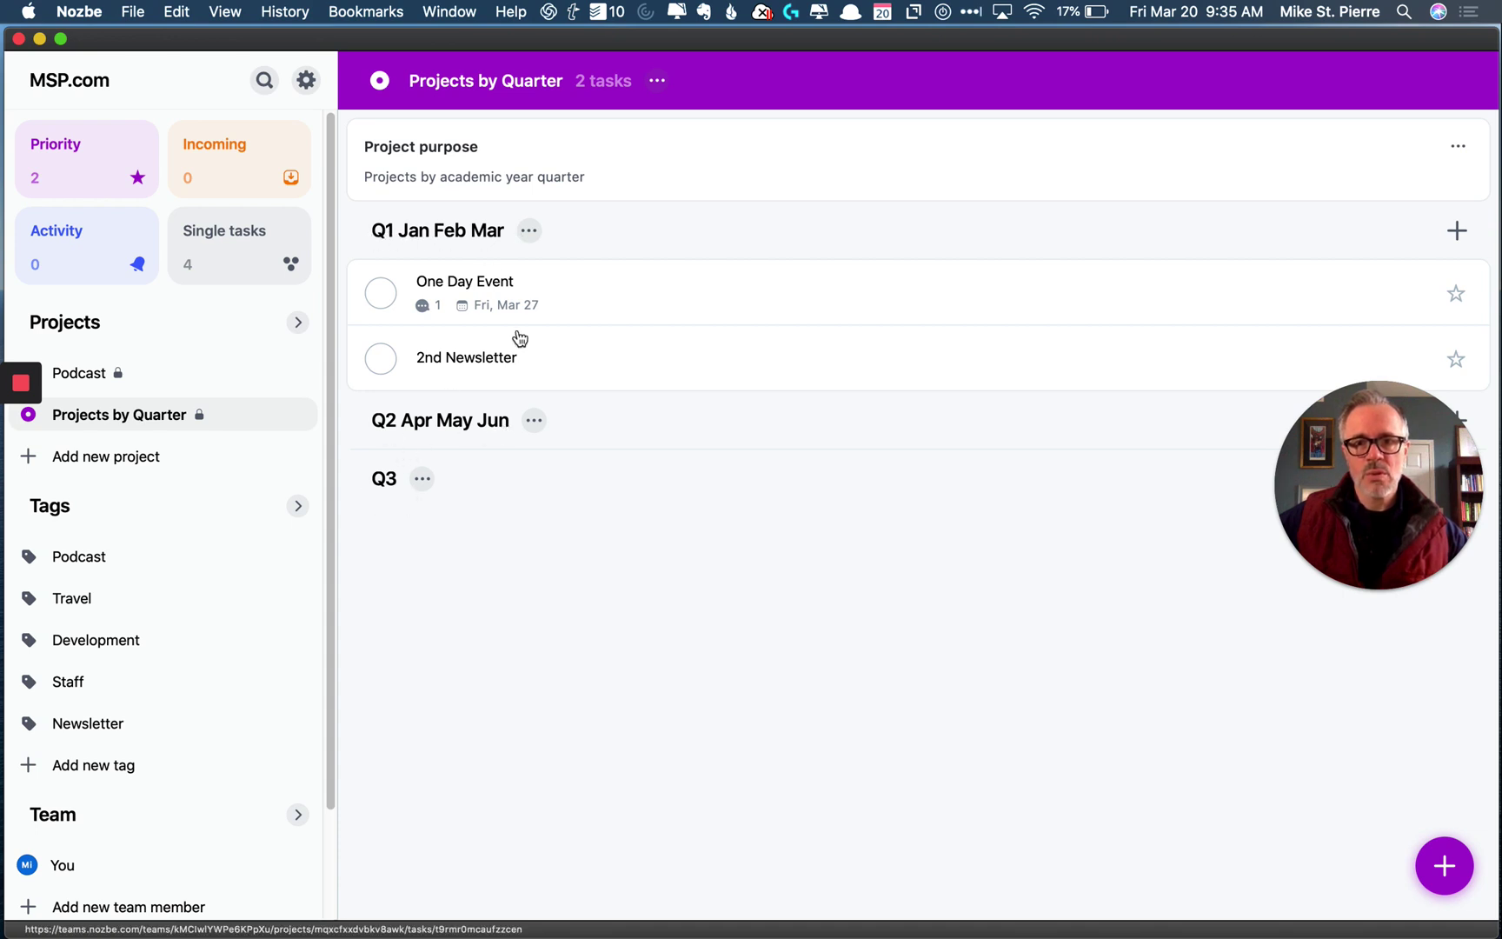
left_click_drag(582, 296, 551, 454)
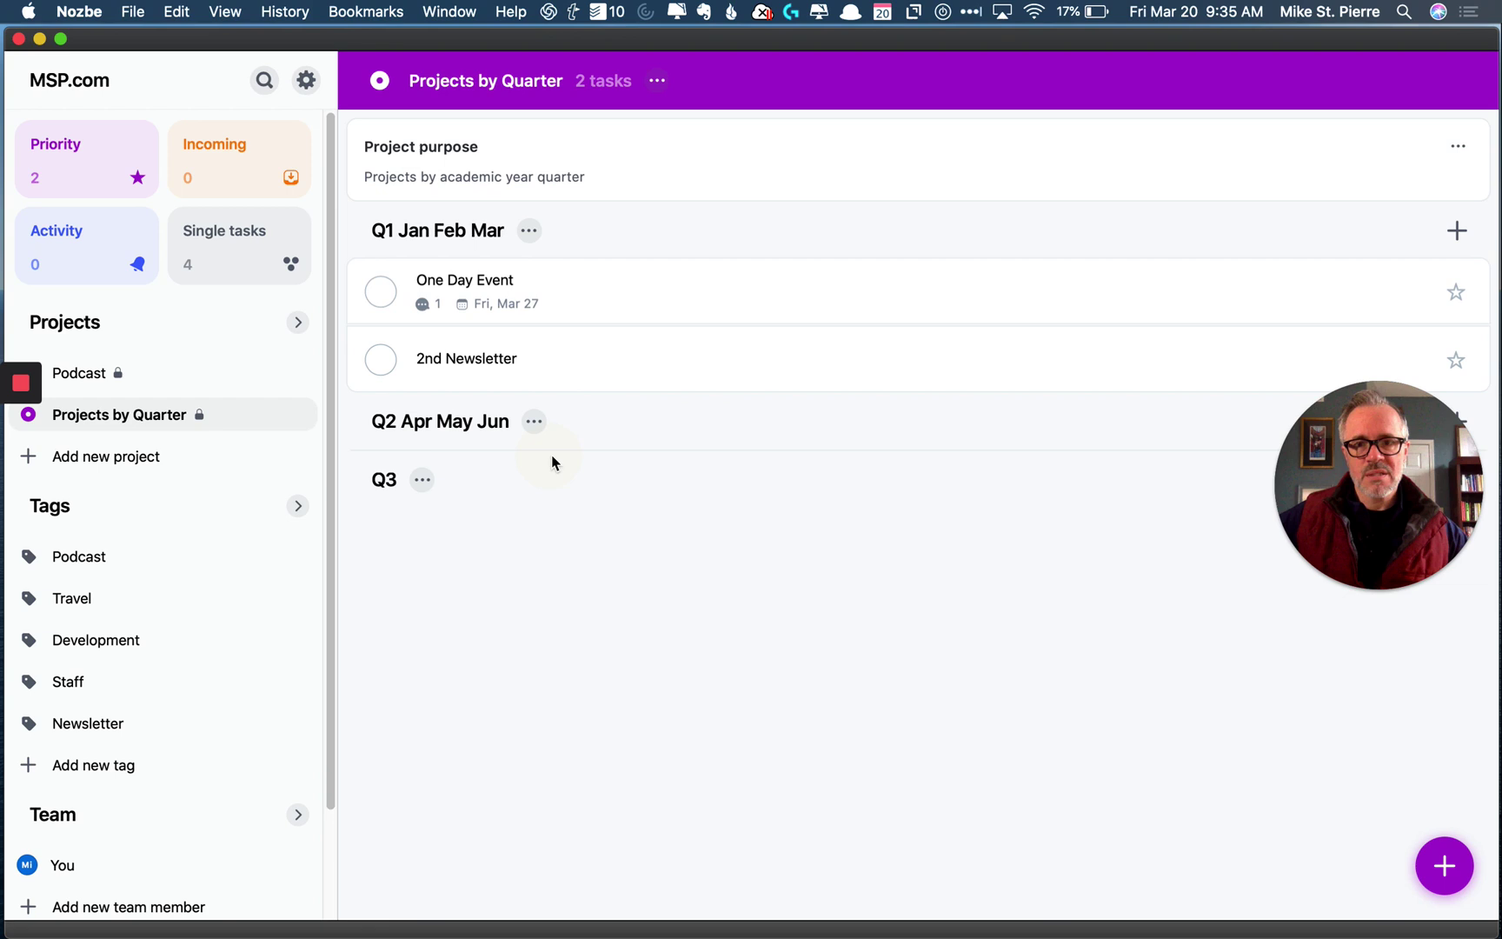
left_click_drag(610, 292, 567, 461)
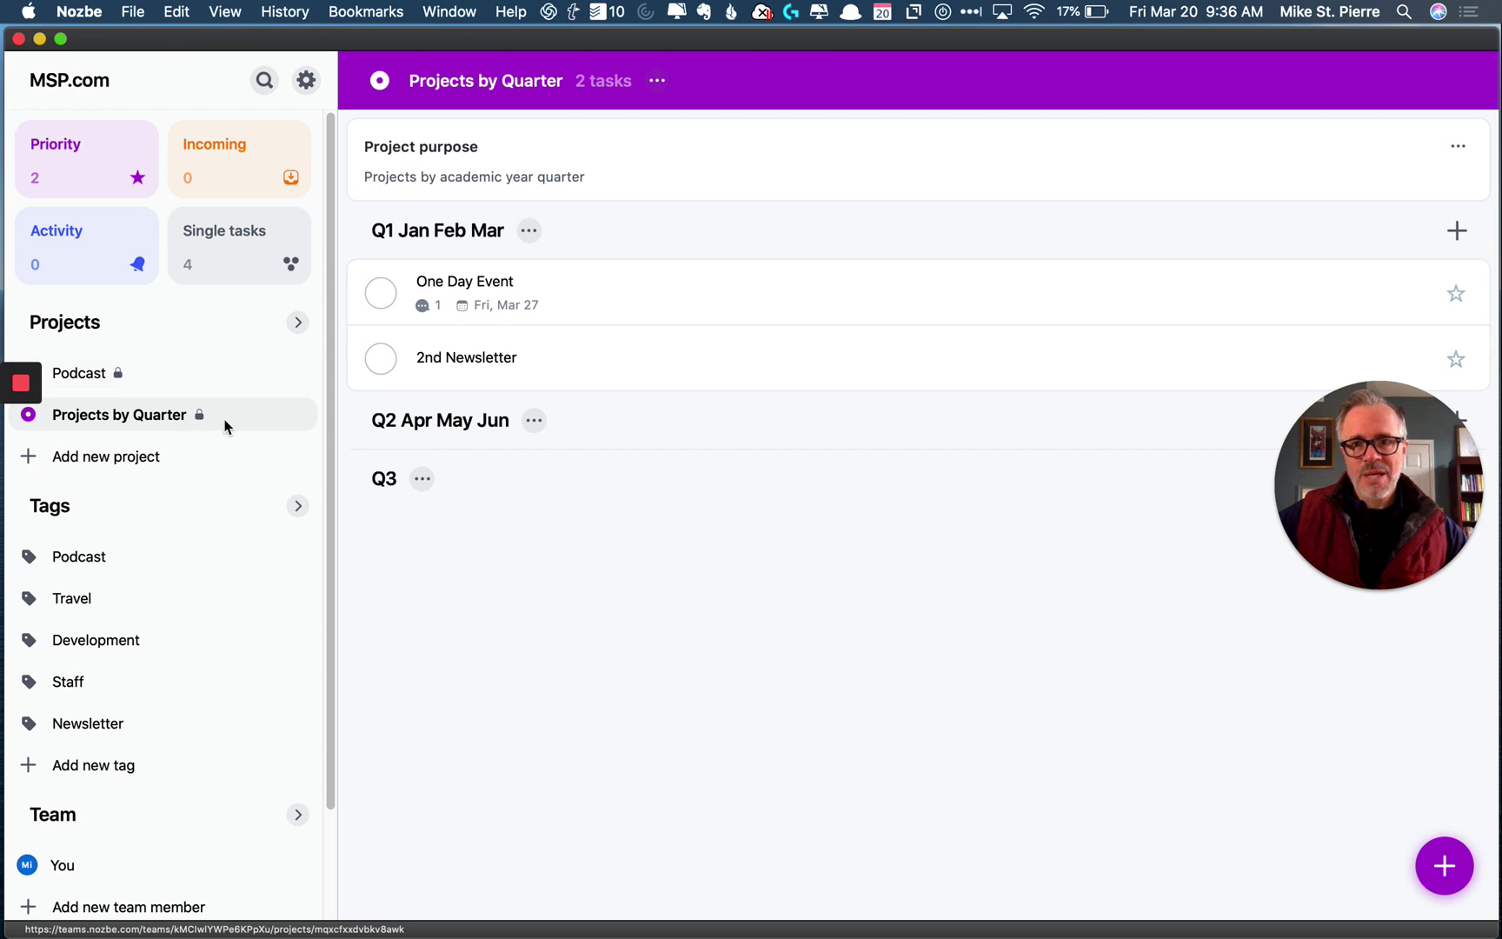
Step: Set Projects by Quarter's colour to light green and mark it FAVORITE
left_click(200, 421)
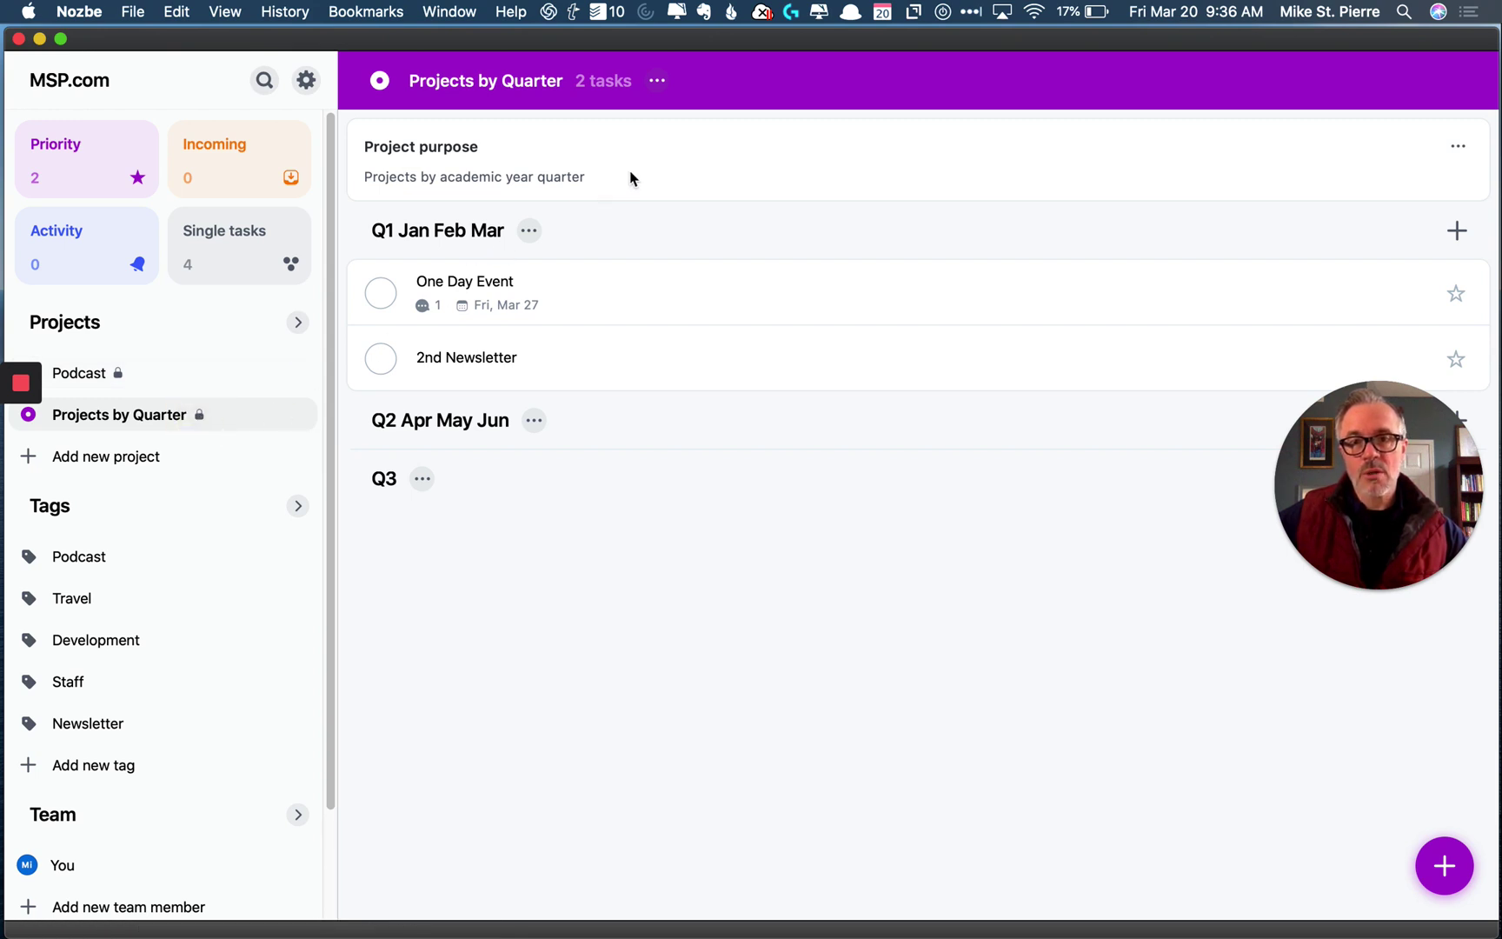
left_click(657, 79)
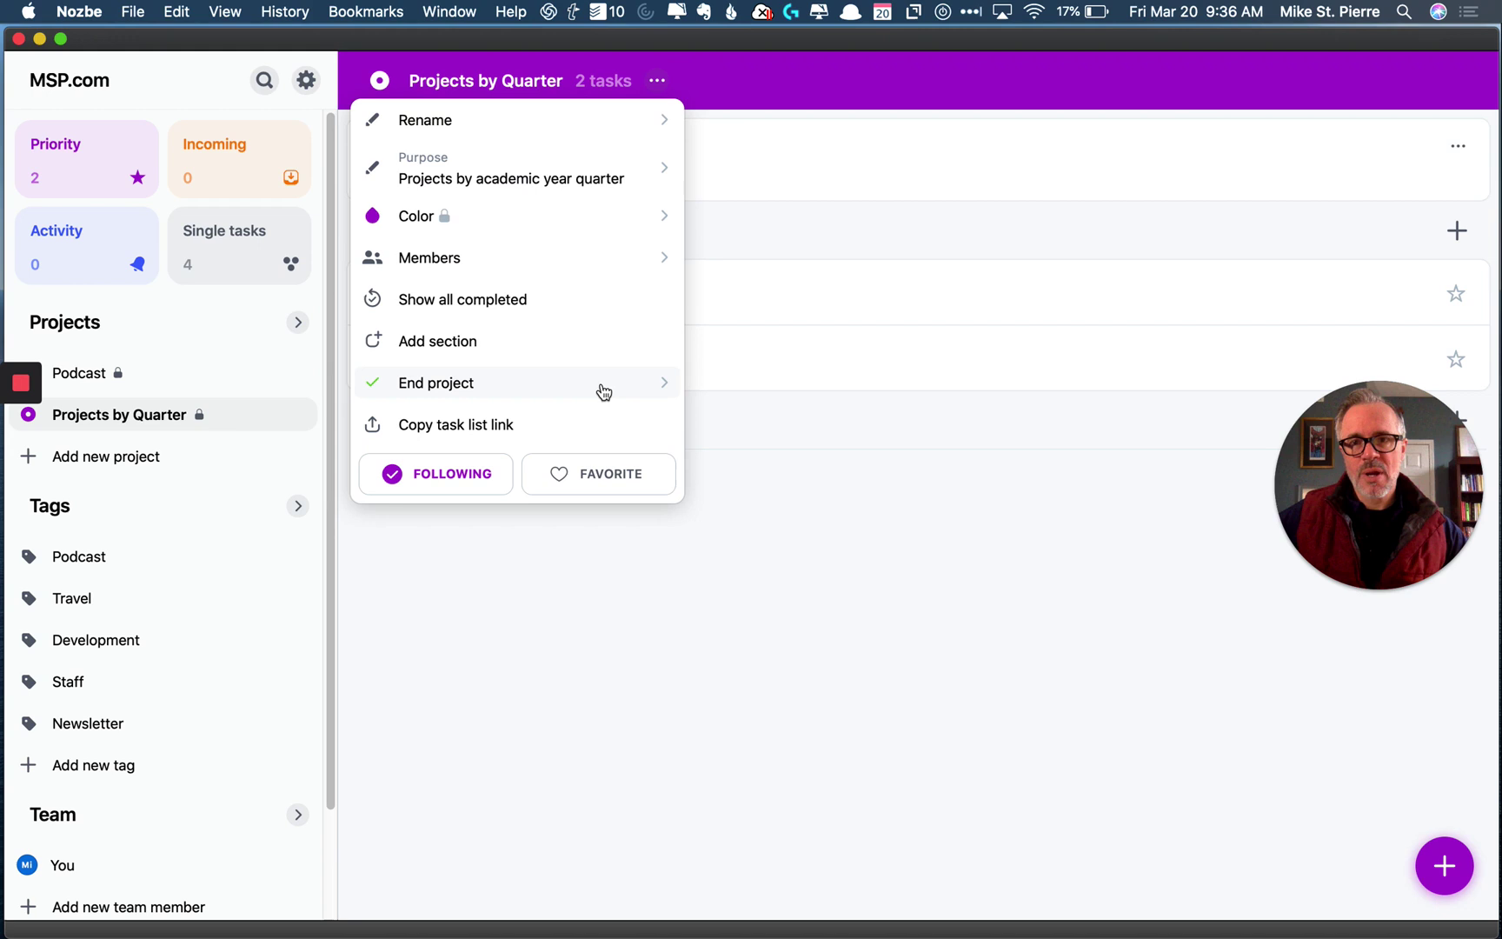
left_click(650, 229)
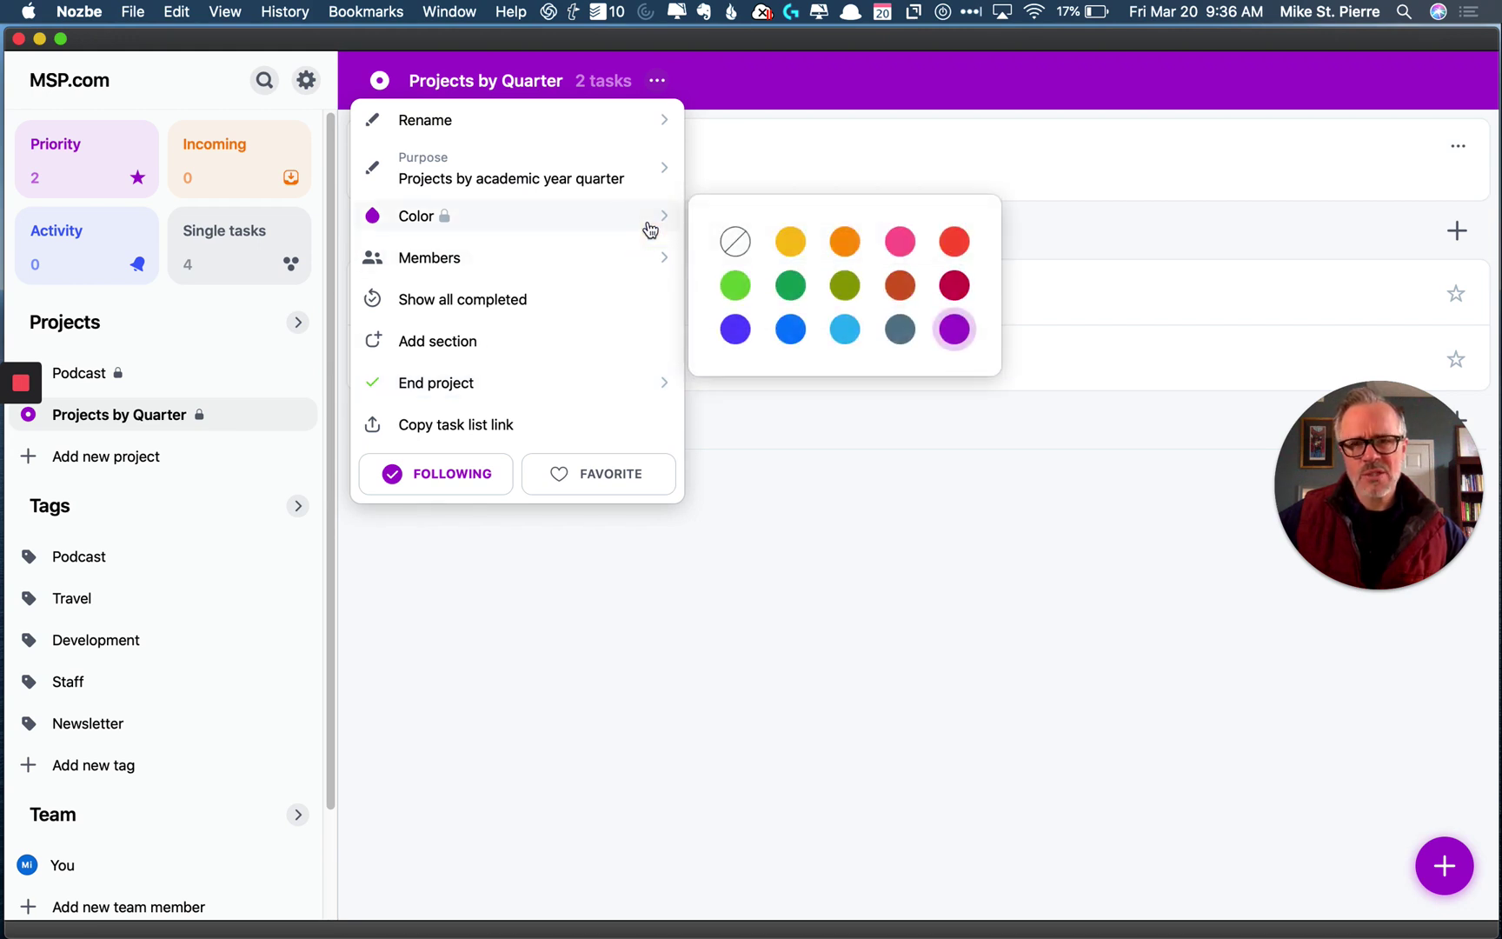
left_click(739, 287)
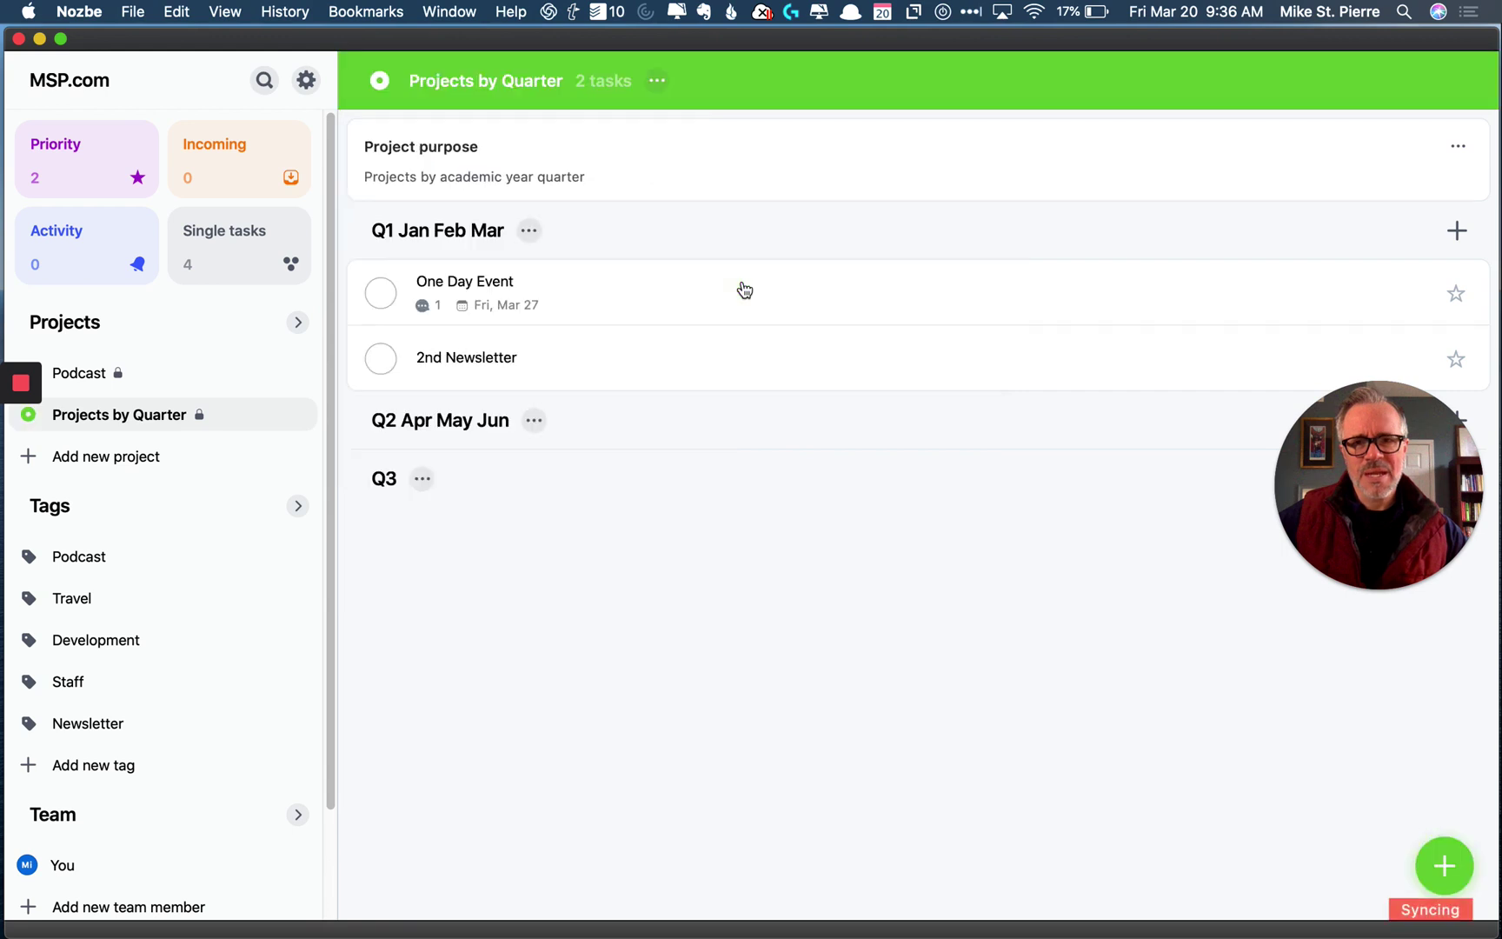
left_click(657, 82)
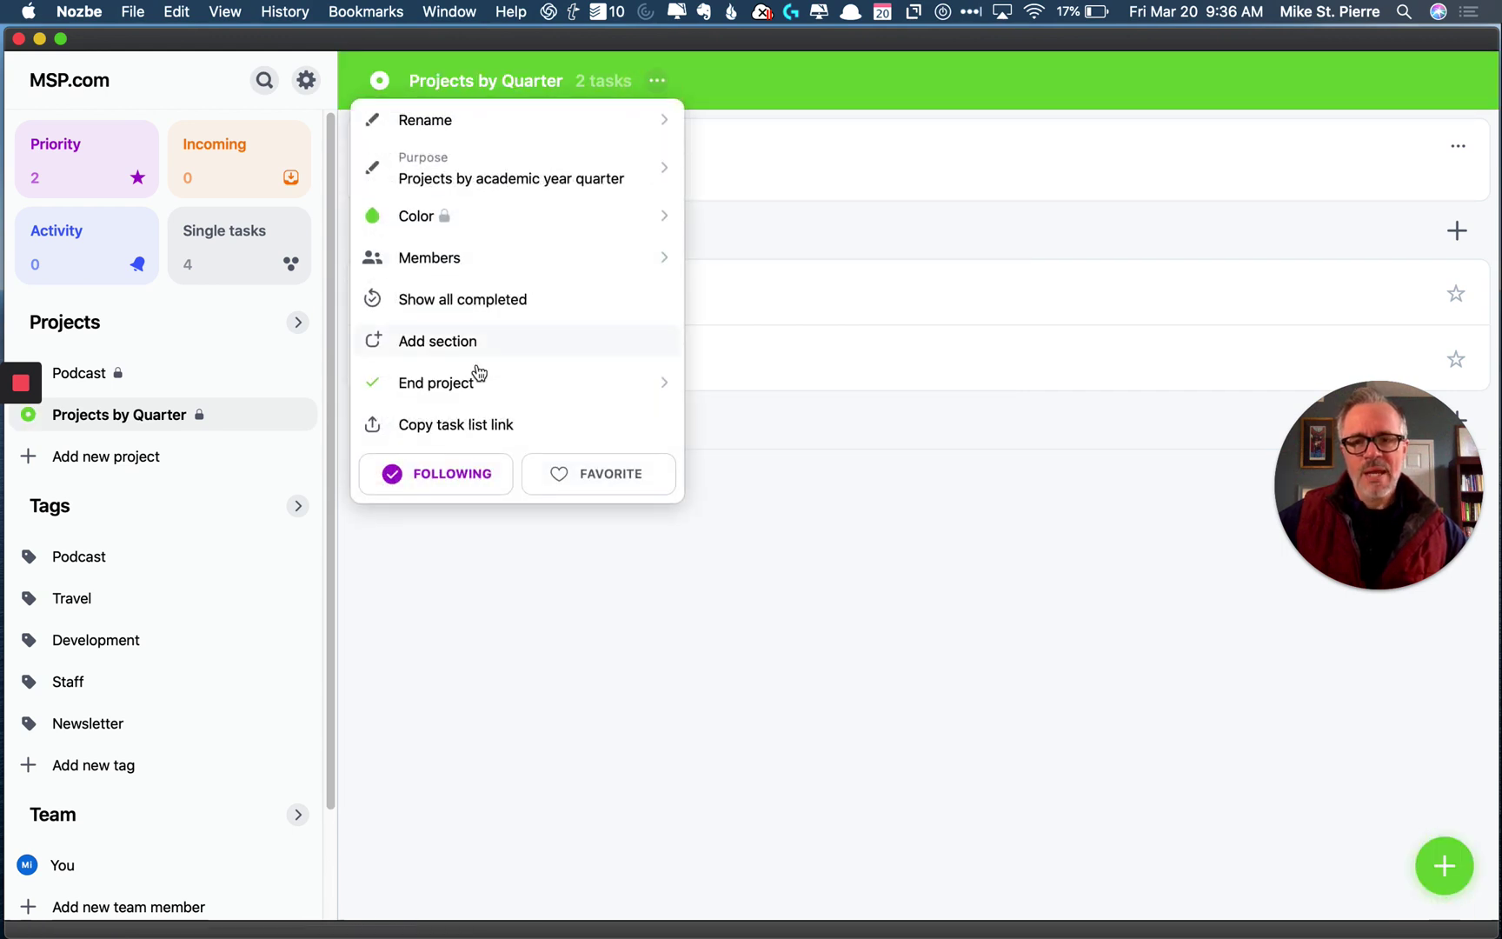
left_click(610, 491)
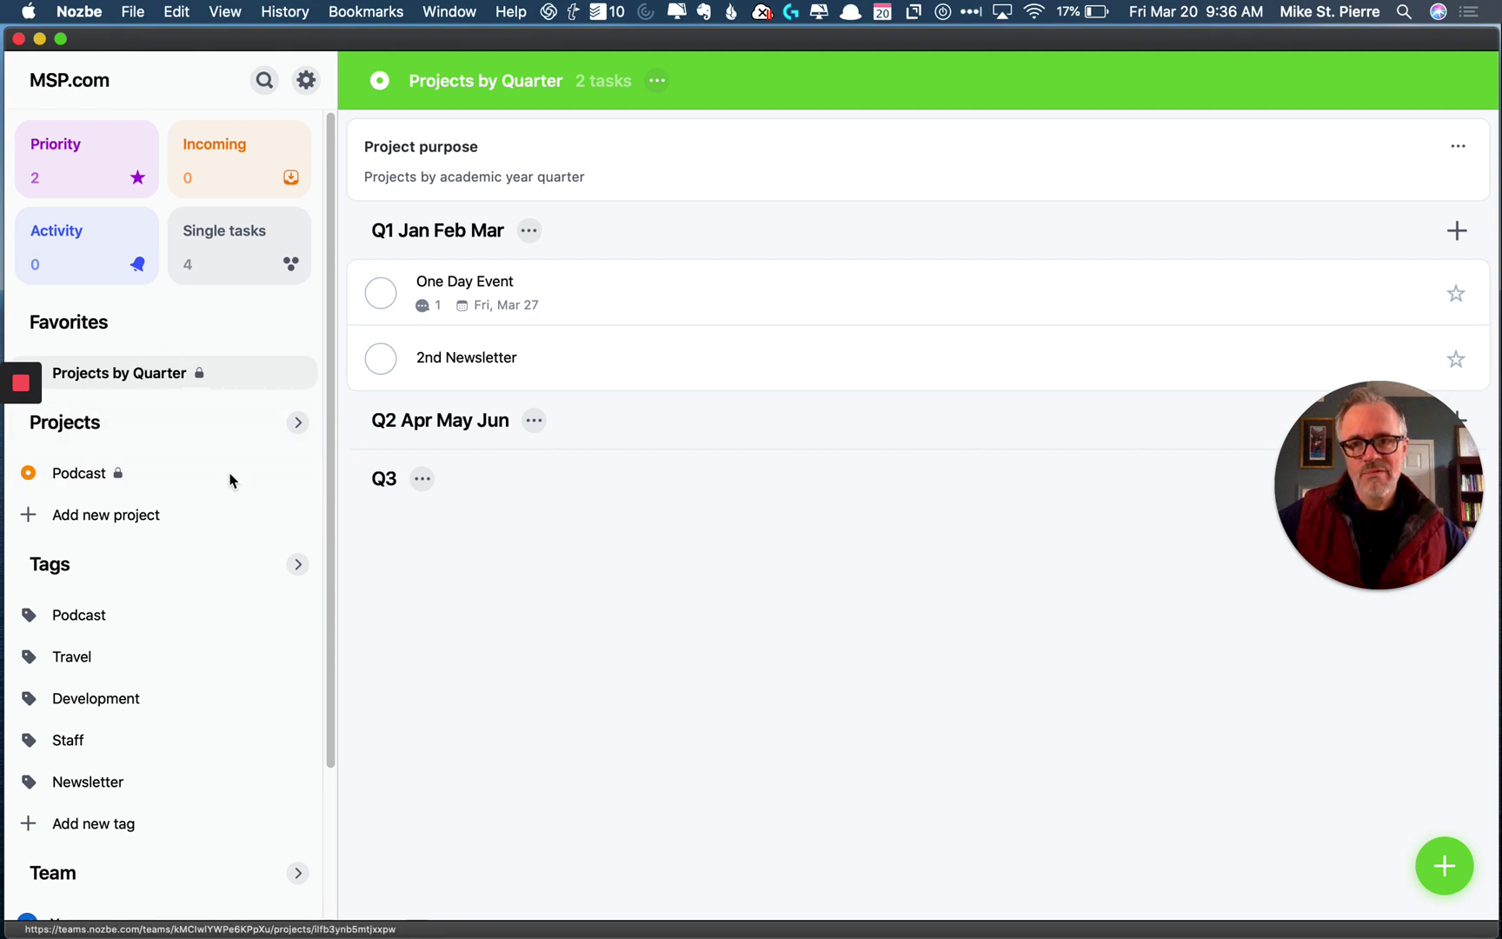
Step: Look at the full tags list, then return to the workspace overview
scroll(233, 504, "down", 1)
scroll(190, 539, "down", 3)
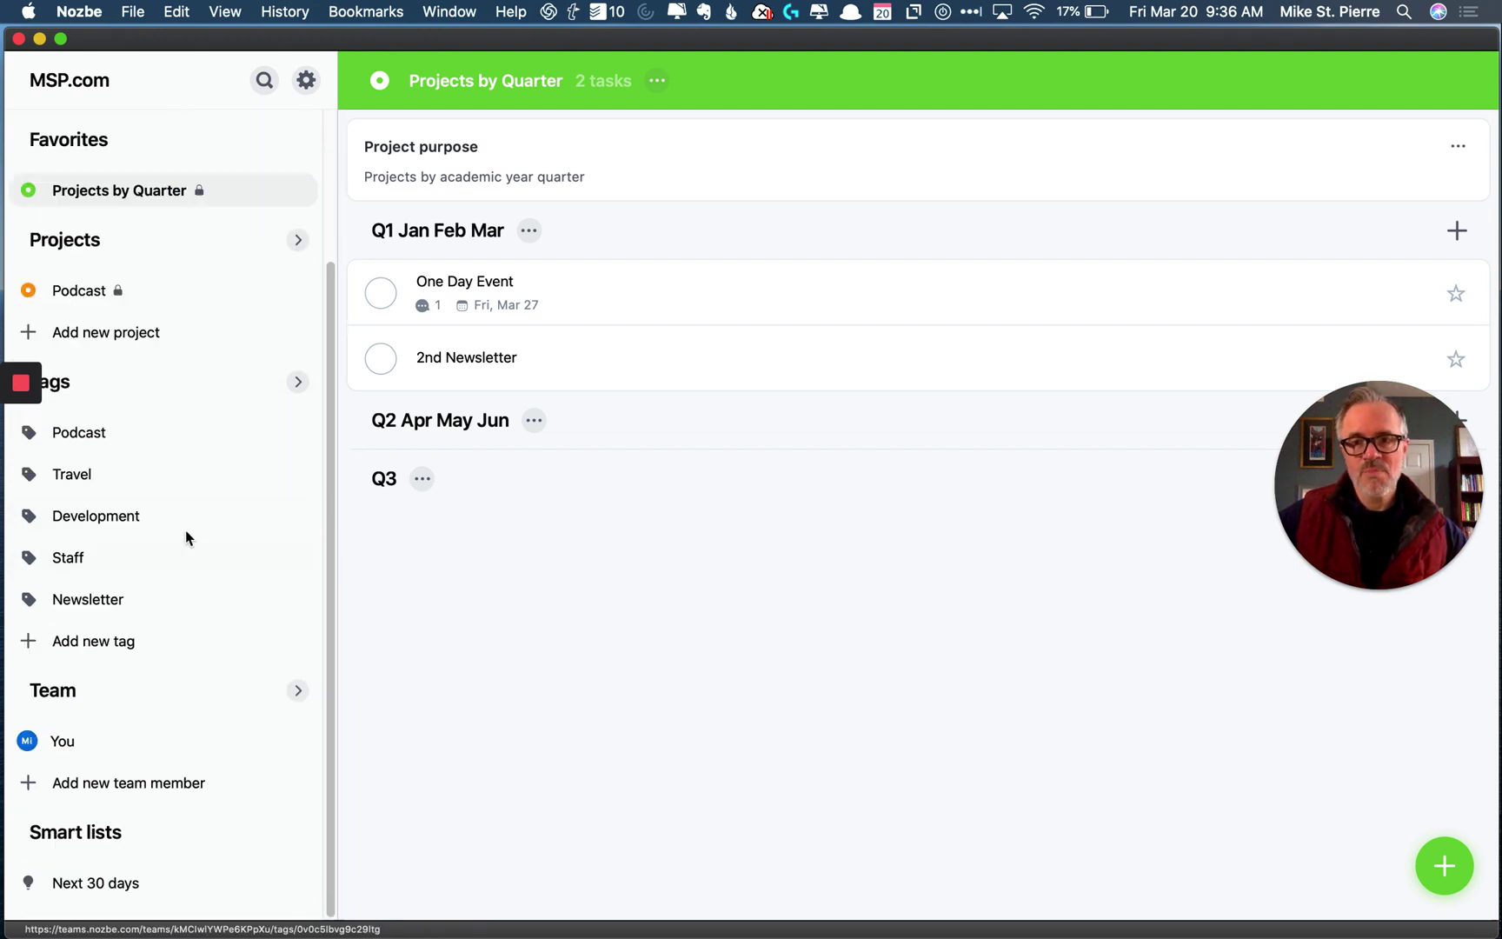
left_click(300, 385)
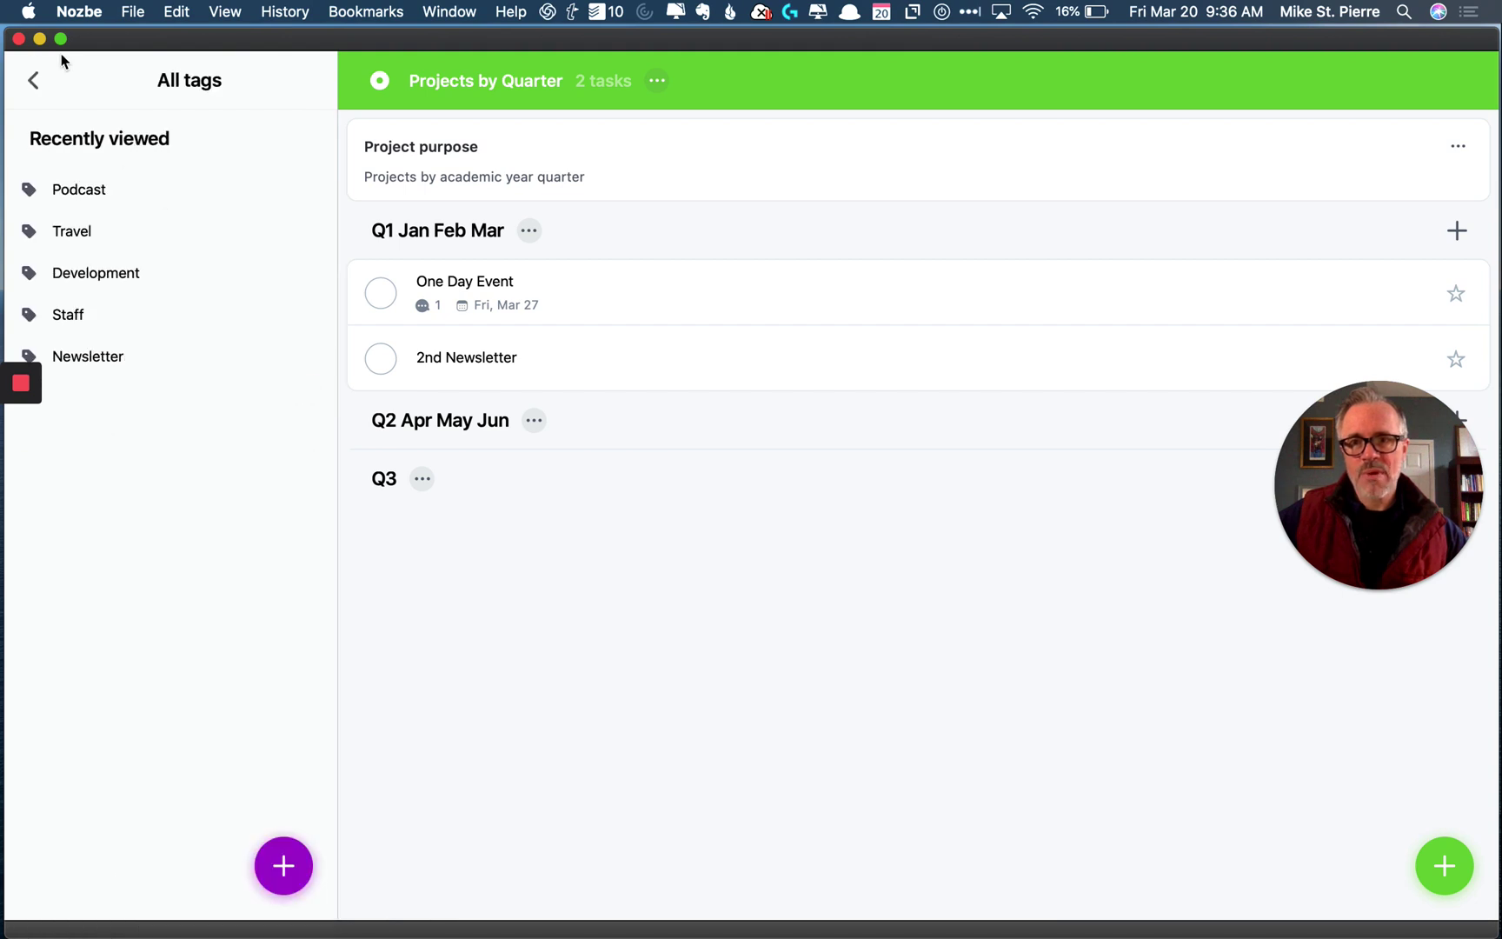
left_click(33, 80)
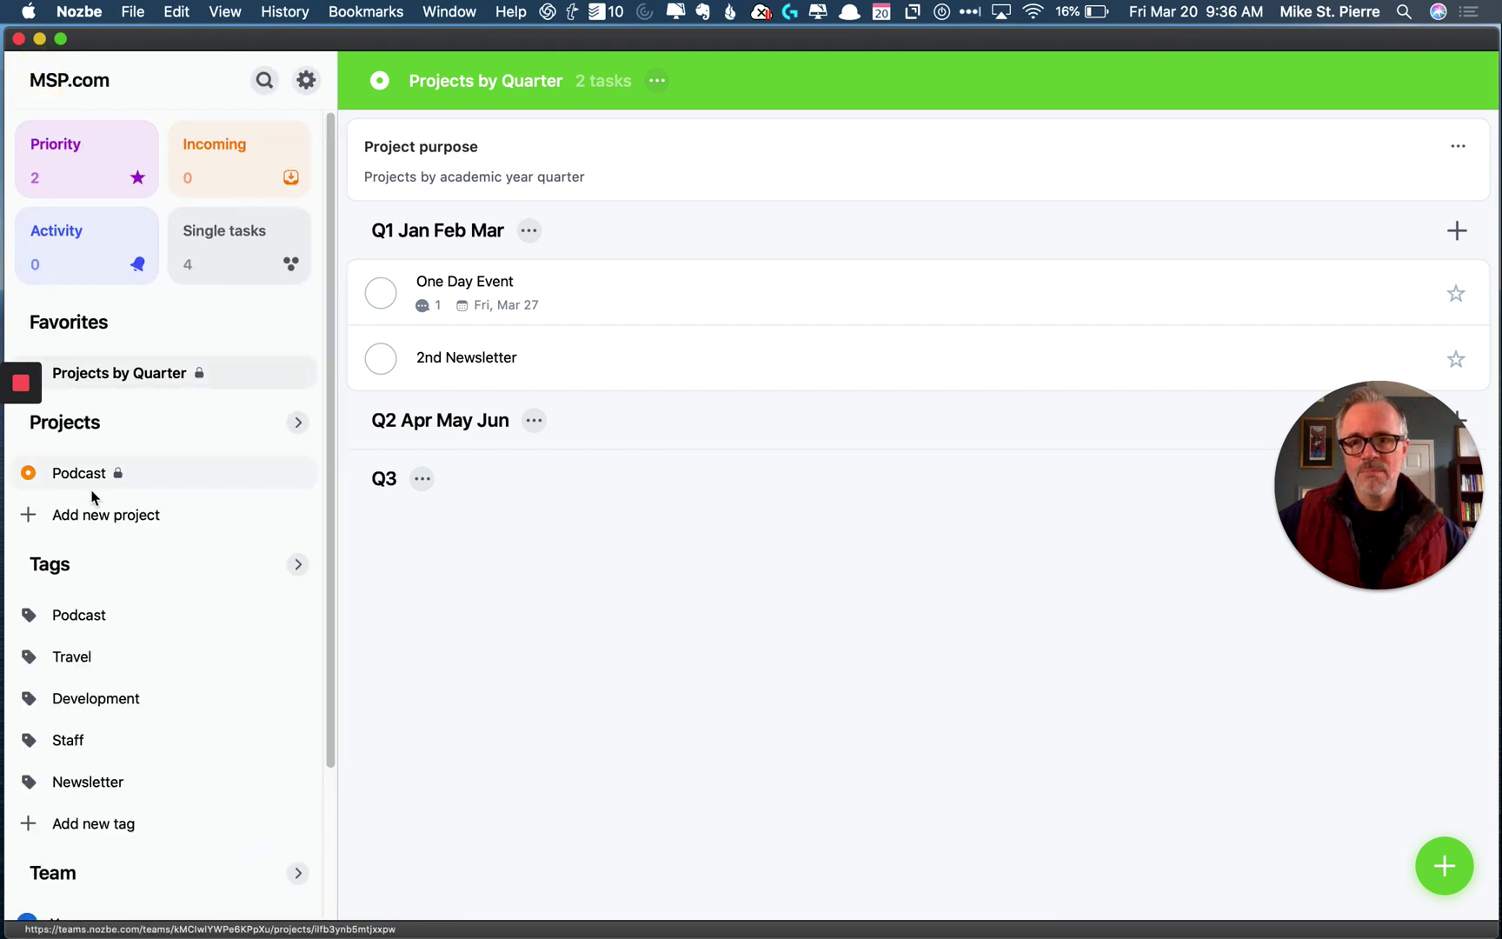
scroll(92, 497, "down", 1)
Step: Open the Travel tag and add it to favorites
left_click(92, 608)
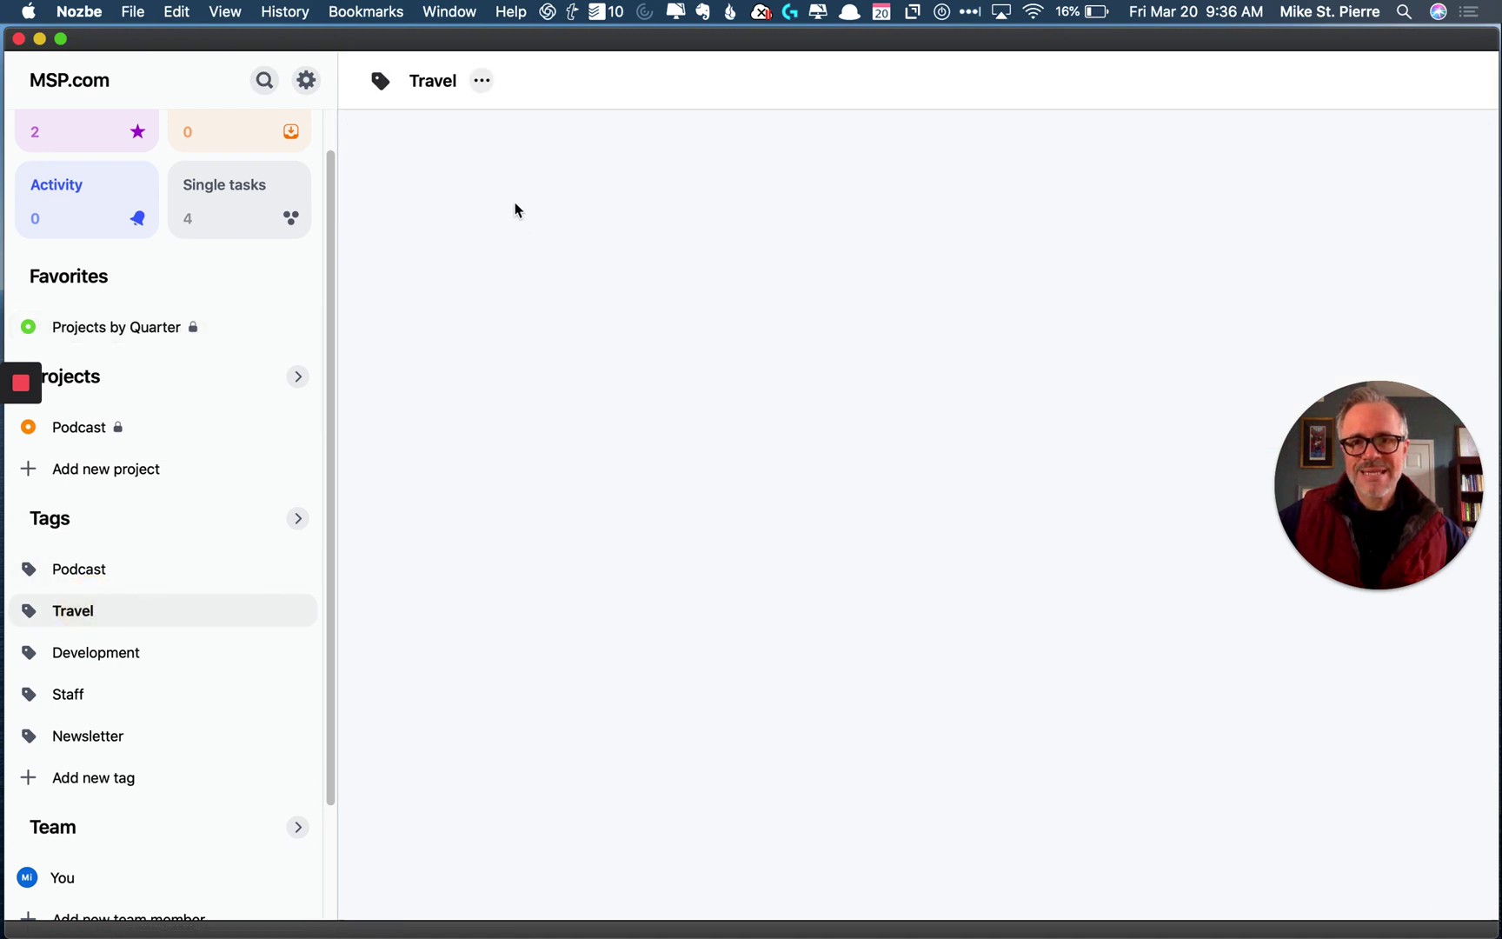
left_click(518, 257)
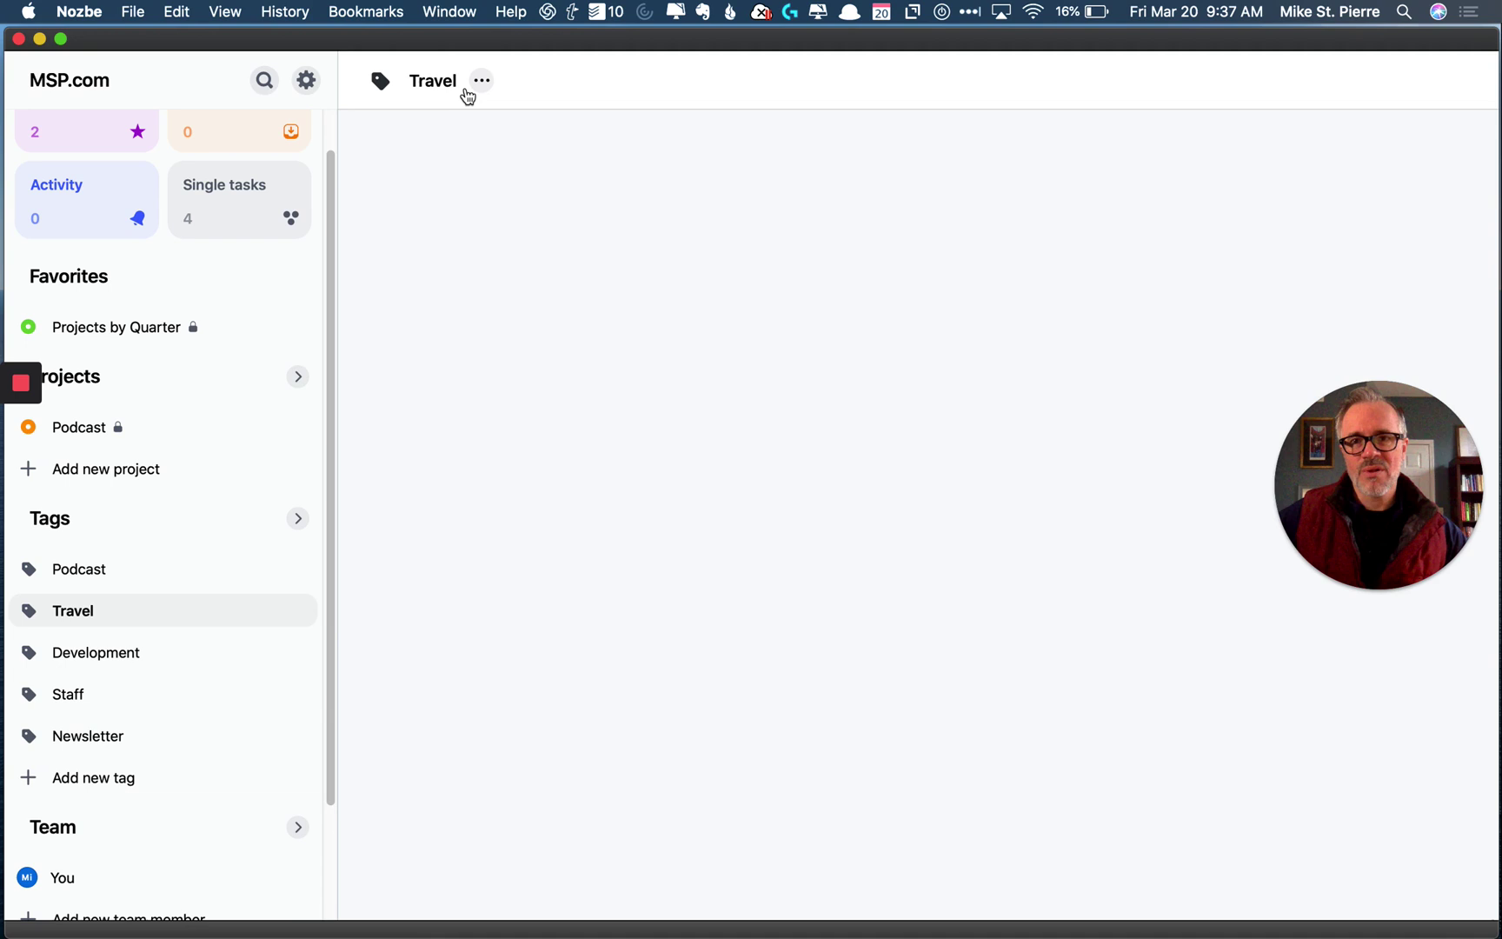
left_click(475, 83)
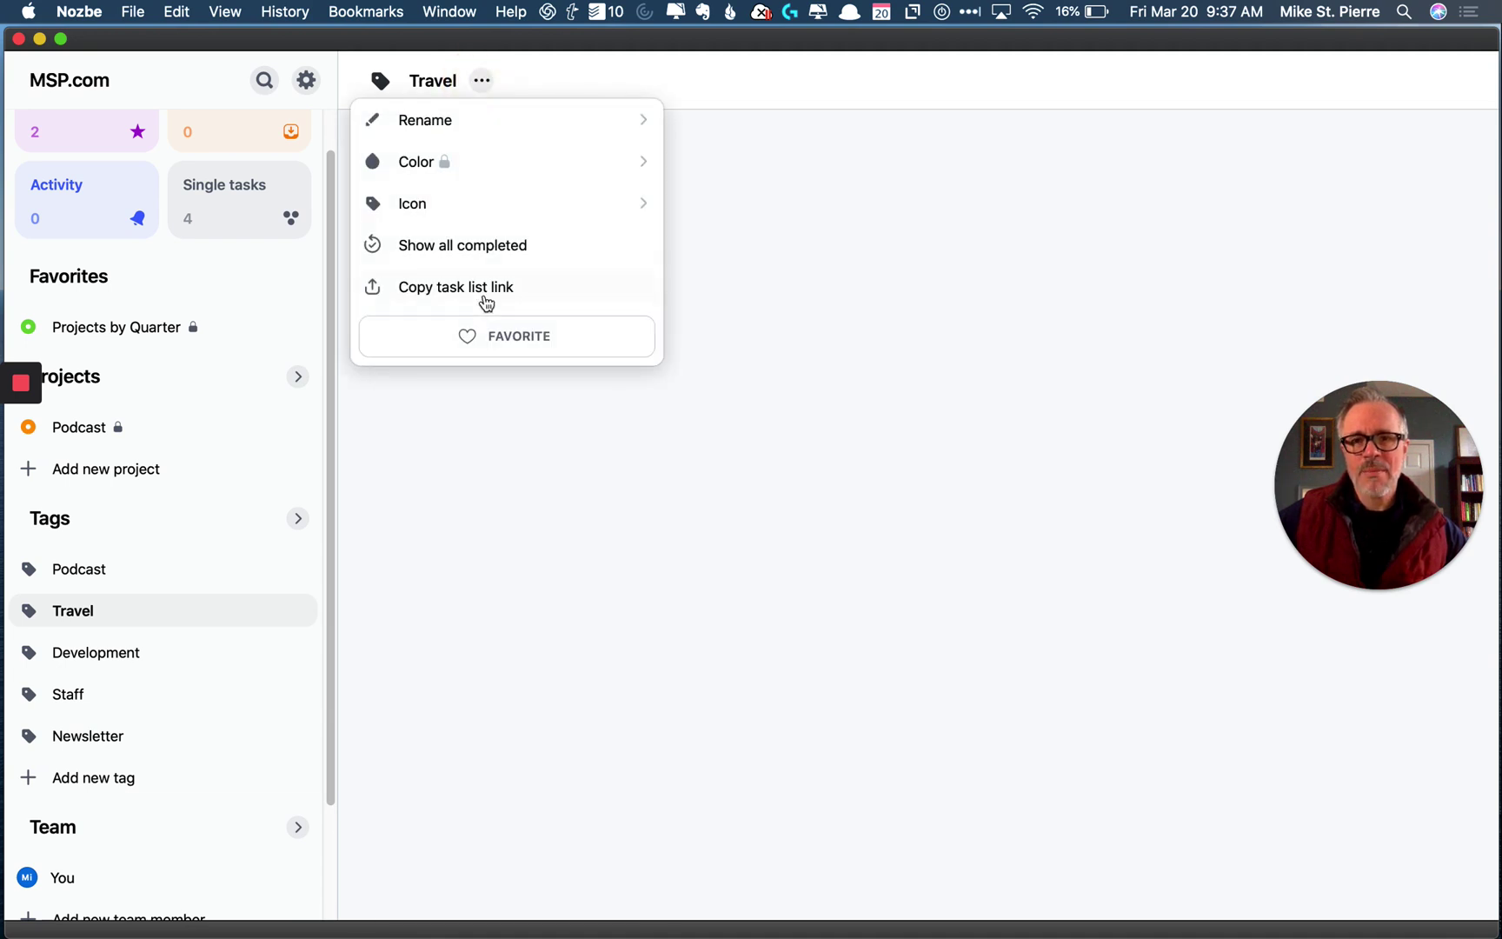
left_click(506, 353)
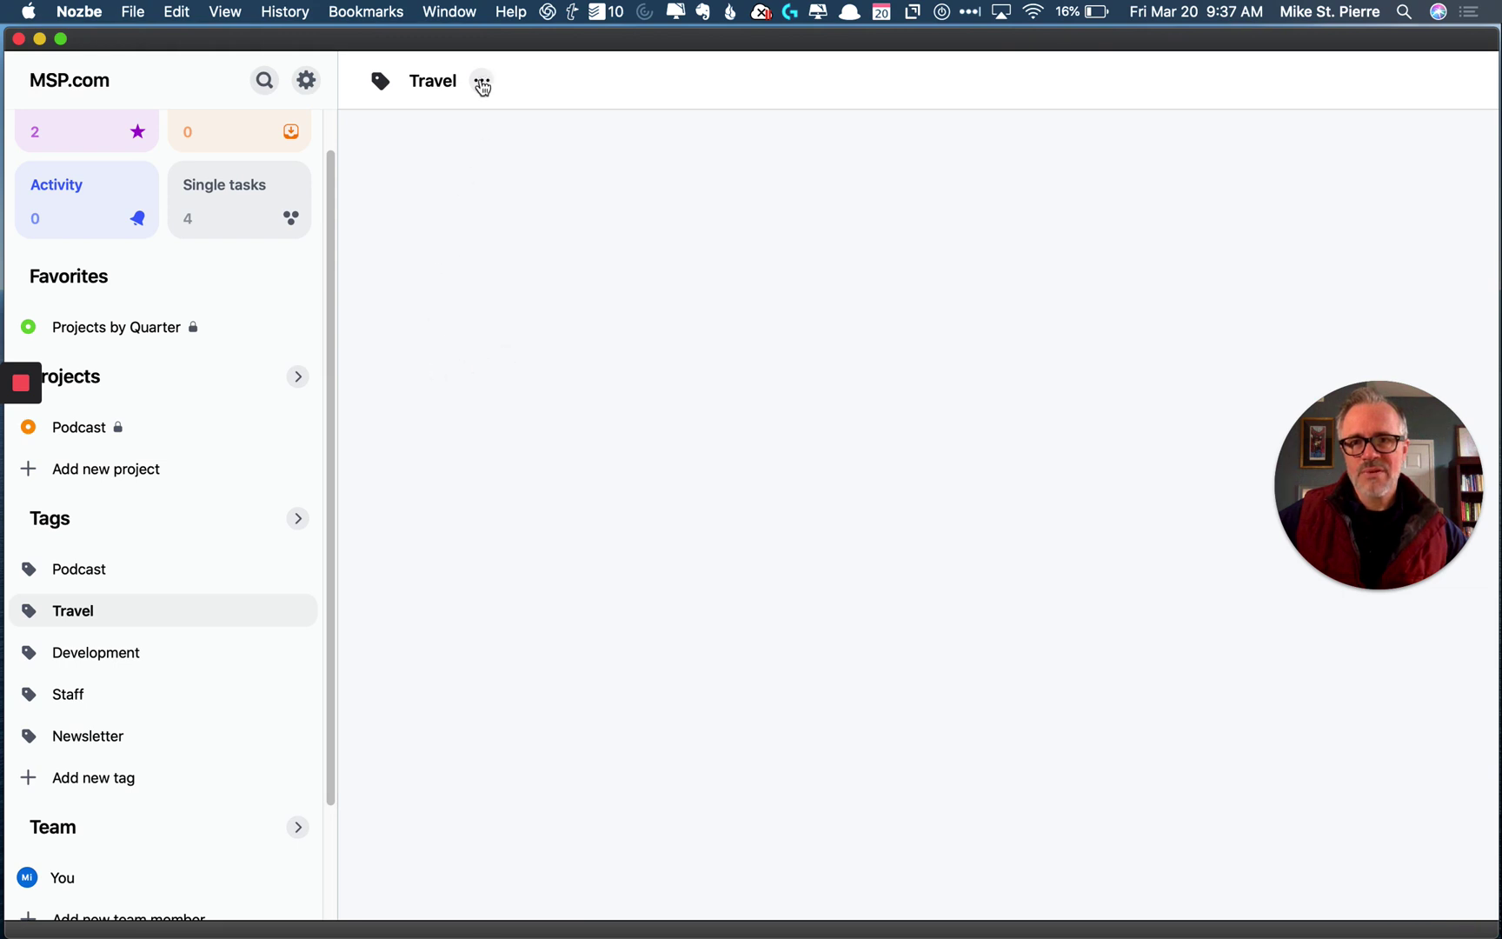
left_click(482, 81)
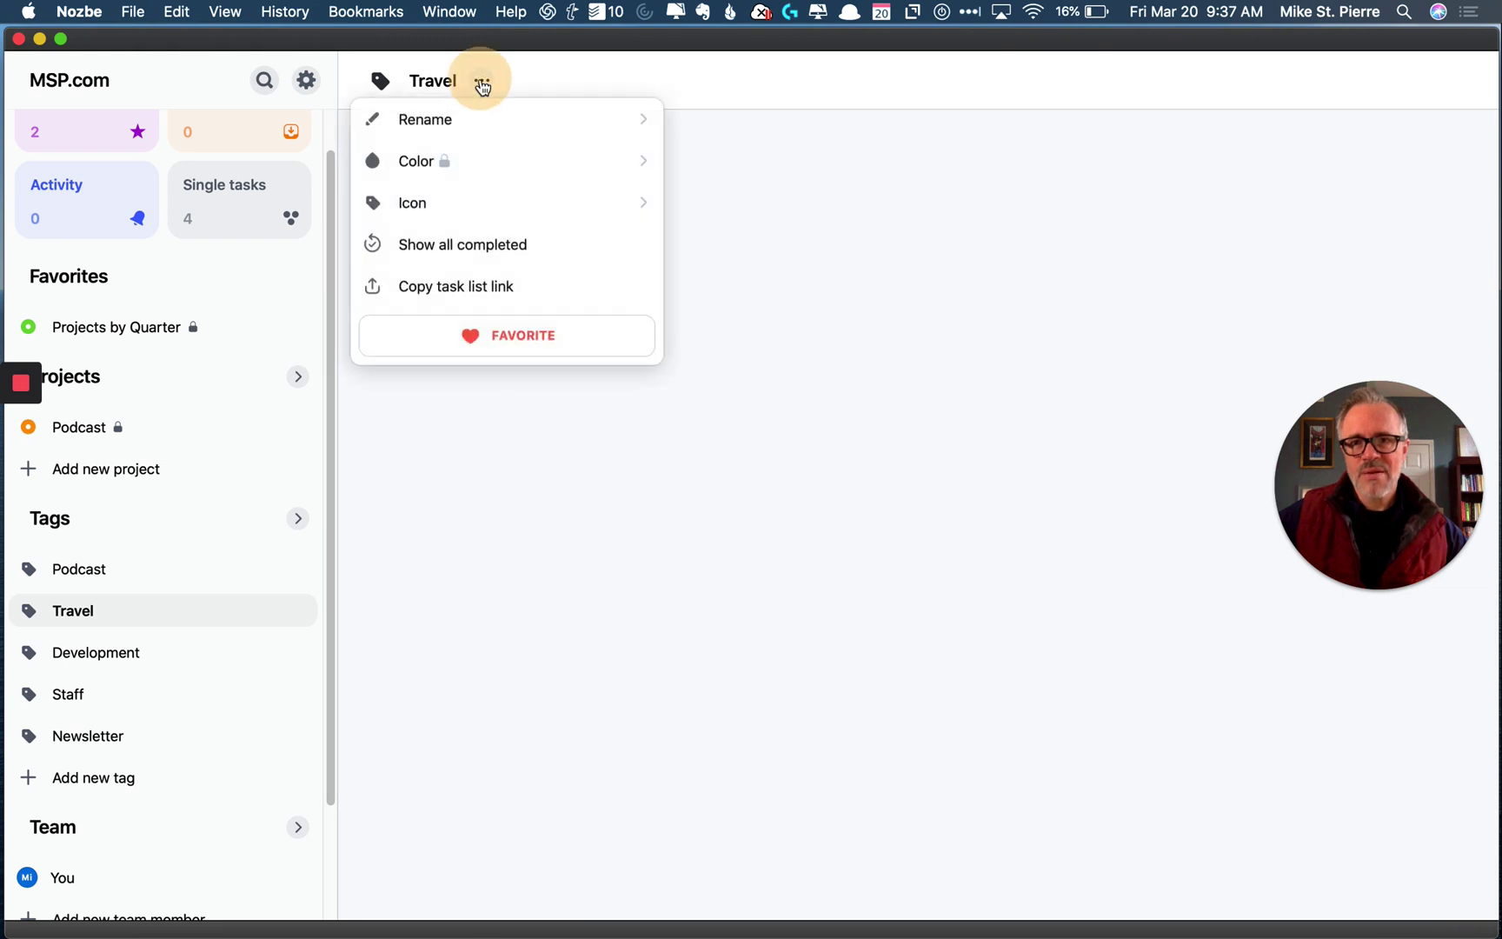
left_click(478, 449)
scroll(171, 453, "up", 1)
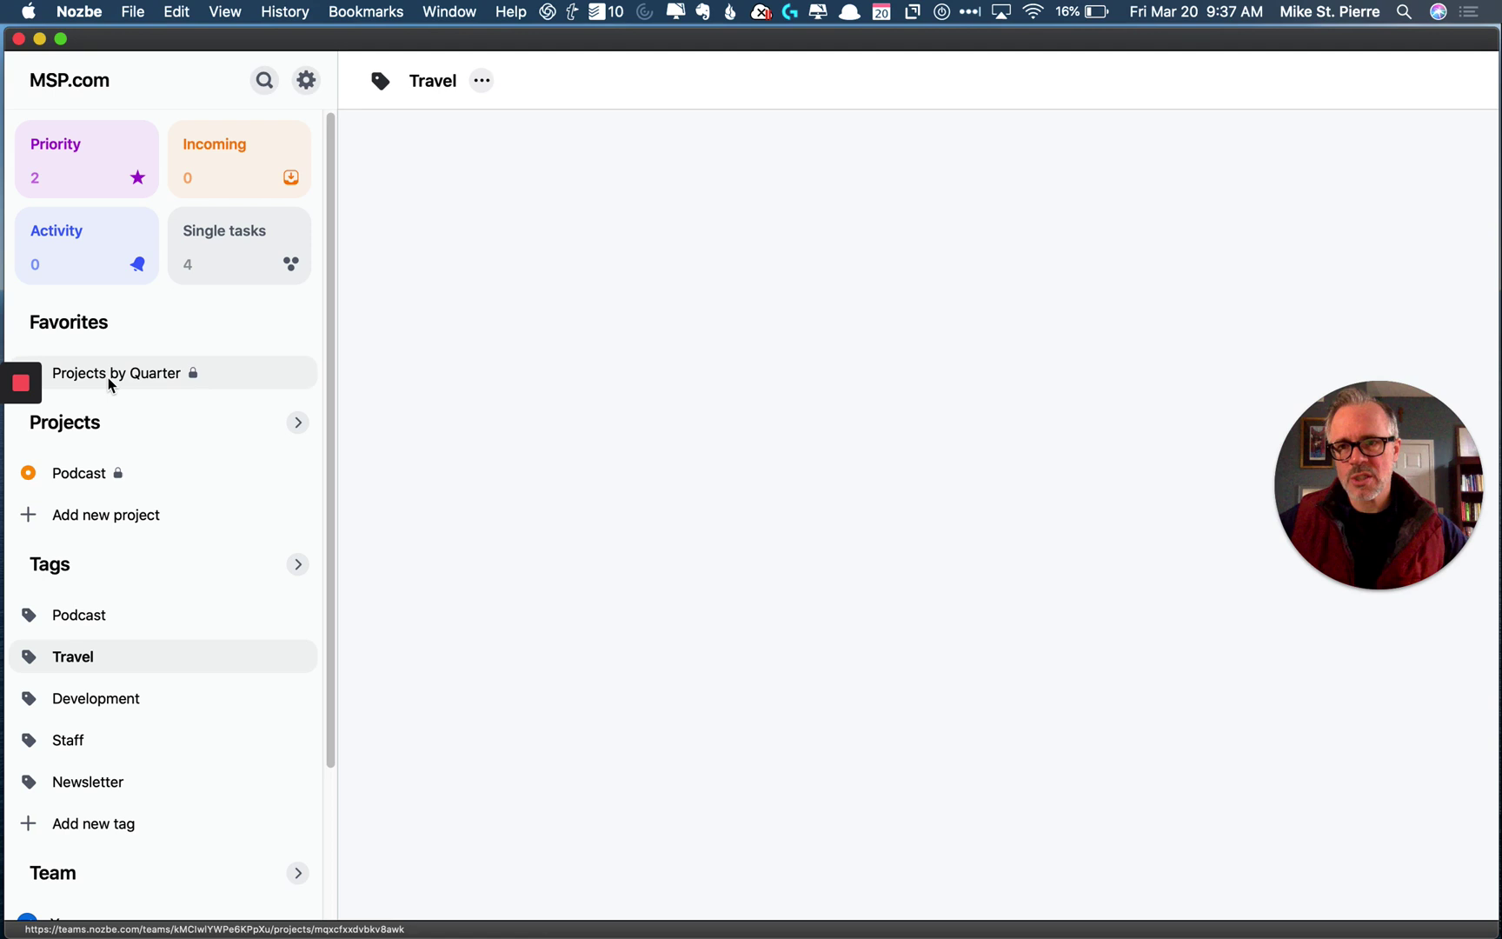
scroll(110, 399, "down", 3)
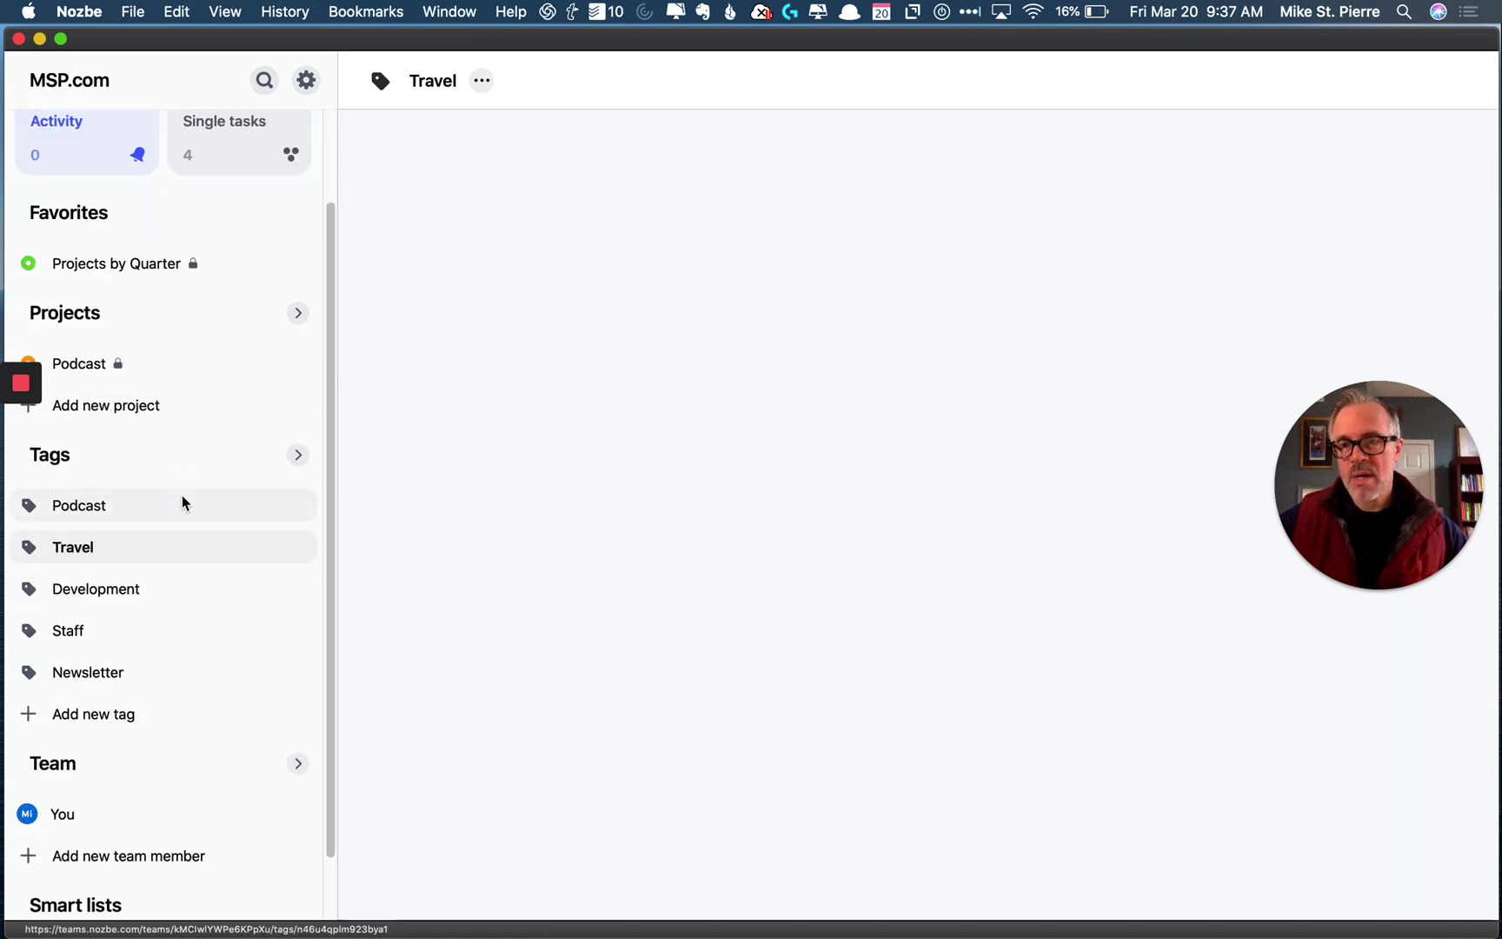
Step: View the Podcast tag and the Next 30 days smart list
left_click(183, 502)
left_click(453, 546)
scroll(252, 539, "down", 2)
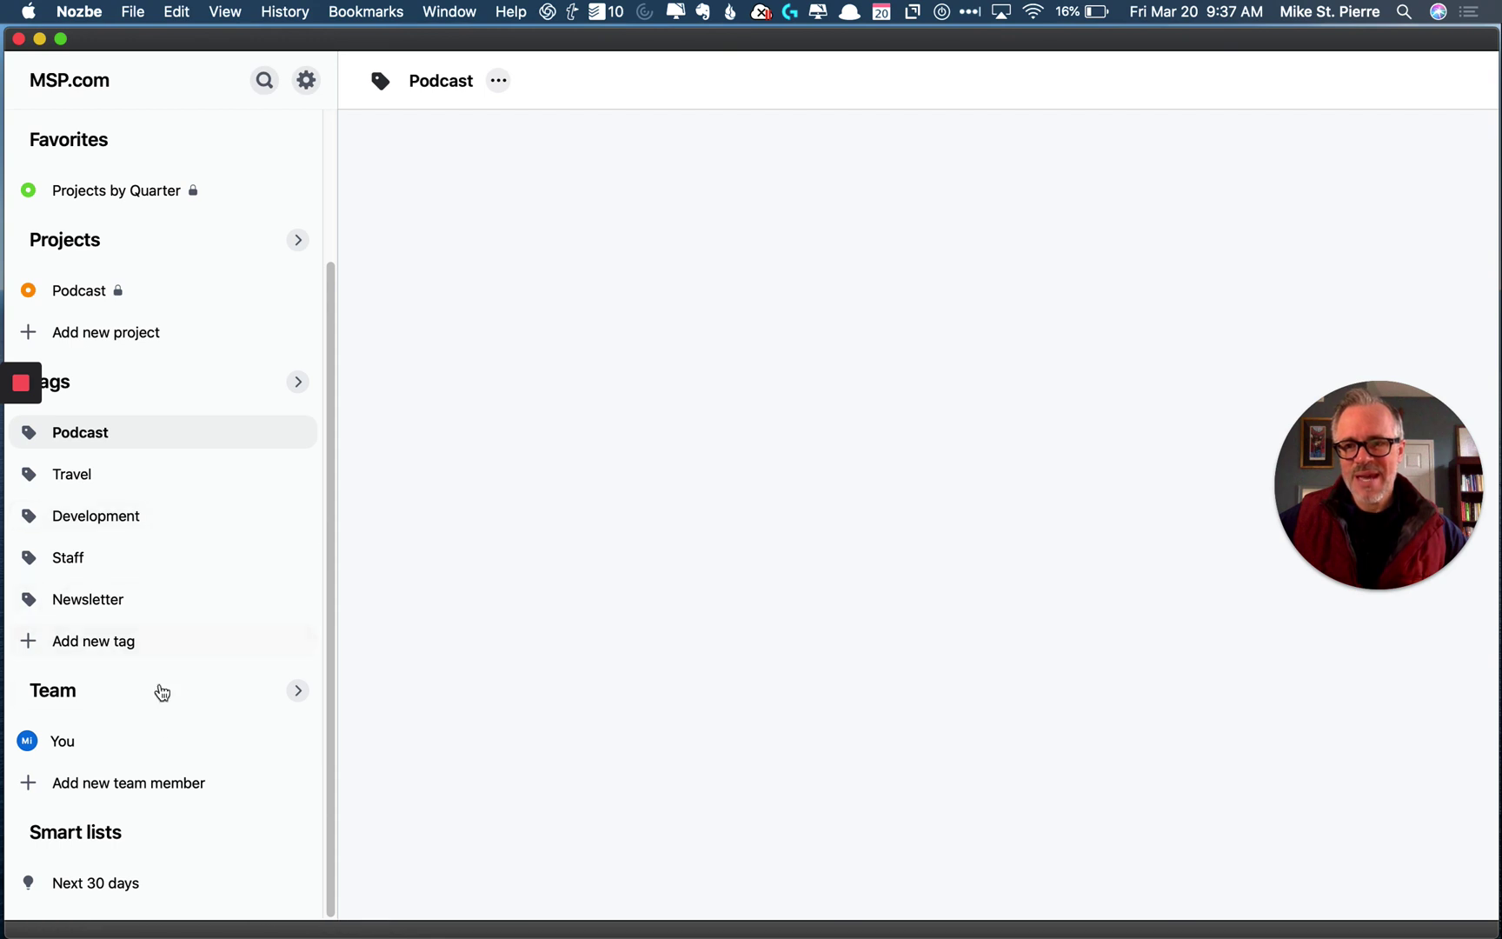
left_click(120, 890)
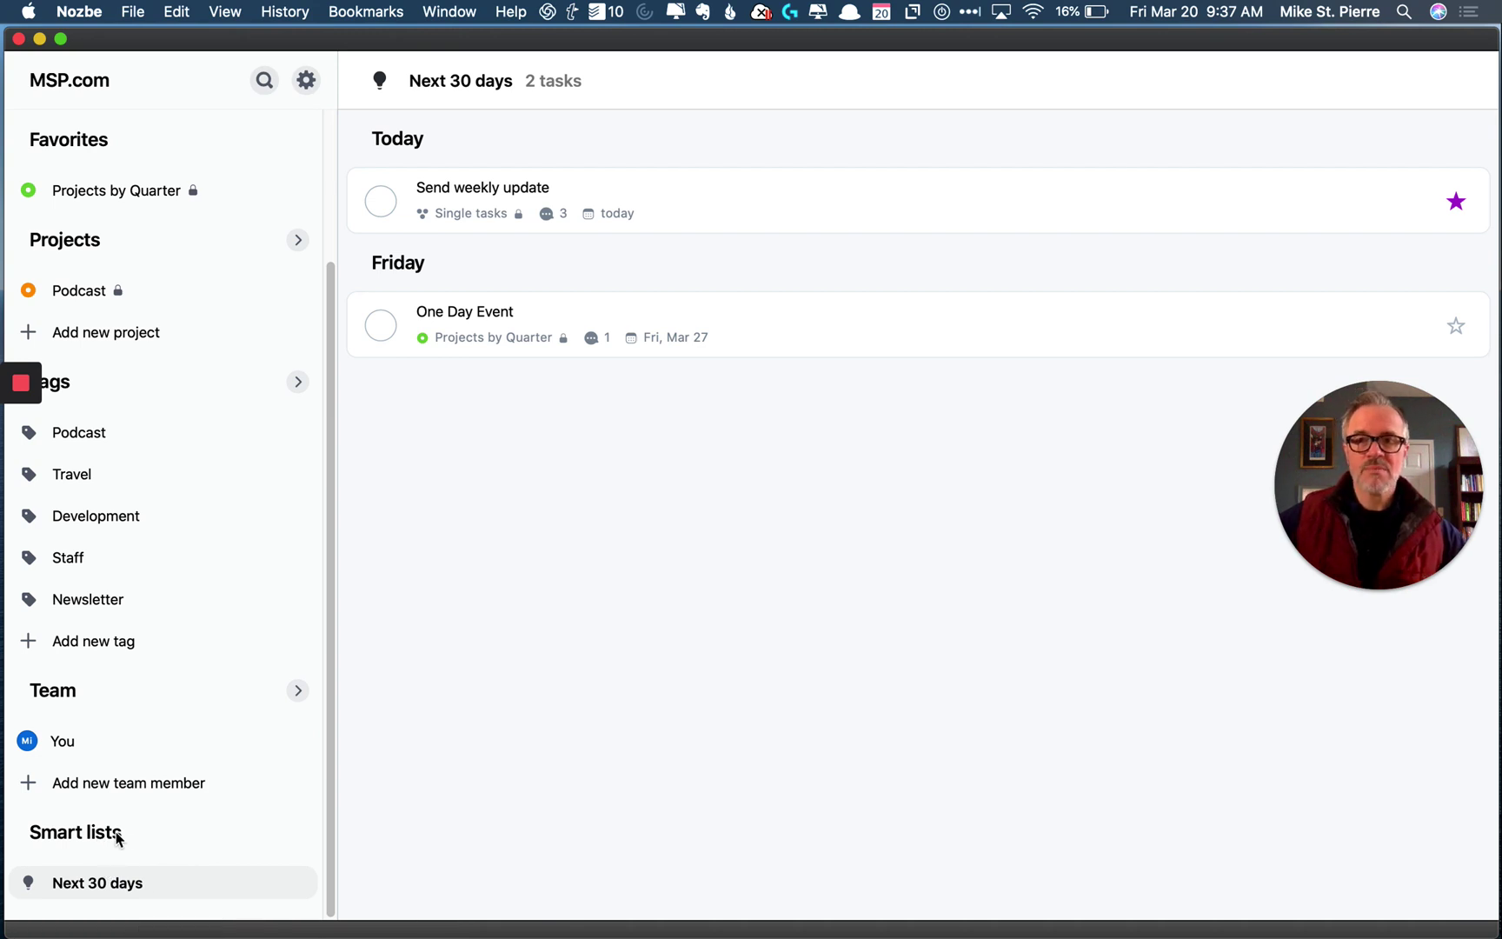
scroll(126, 826, "up", 5)
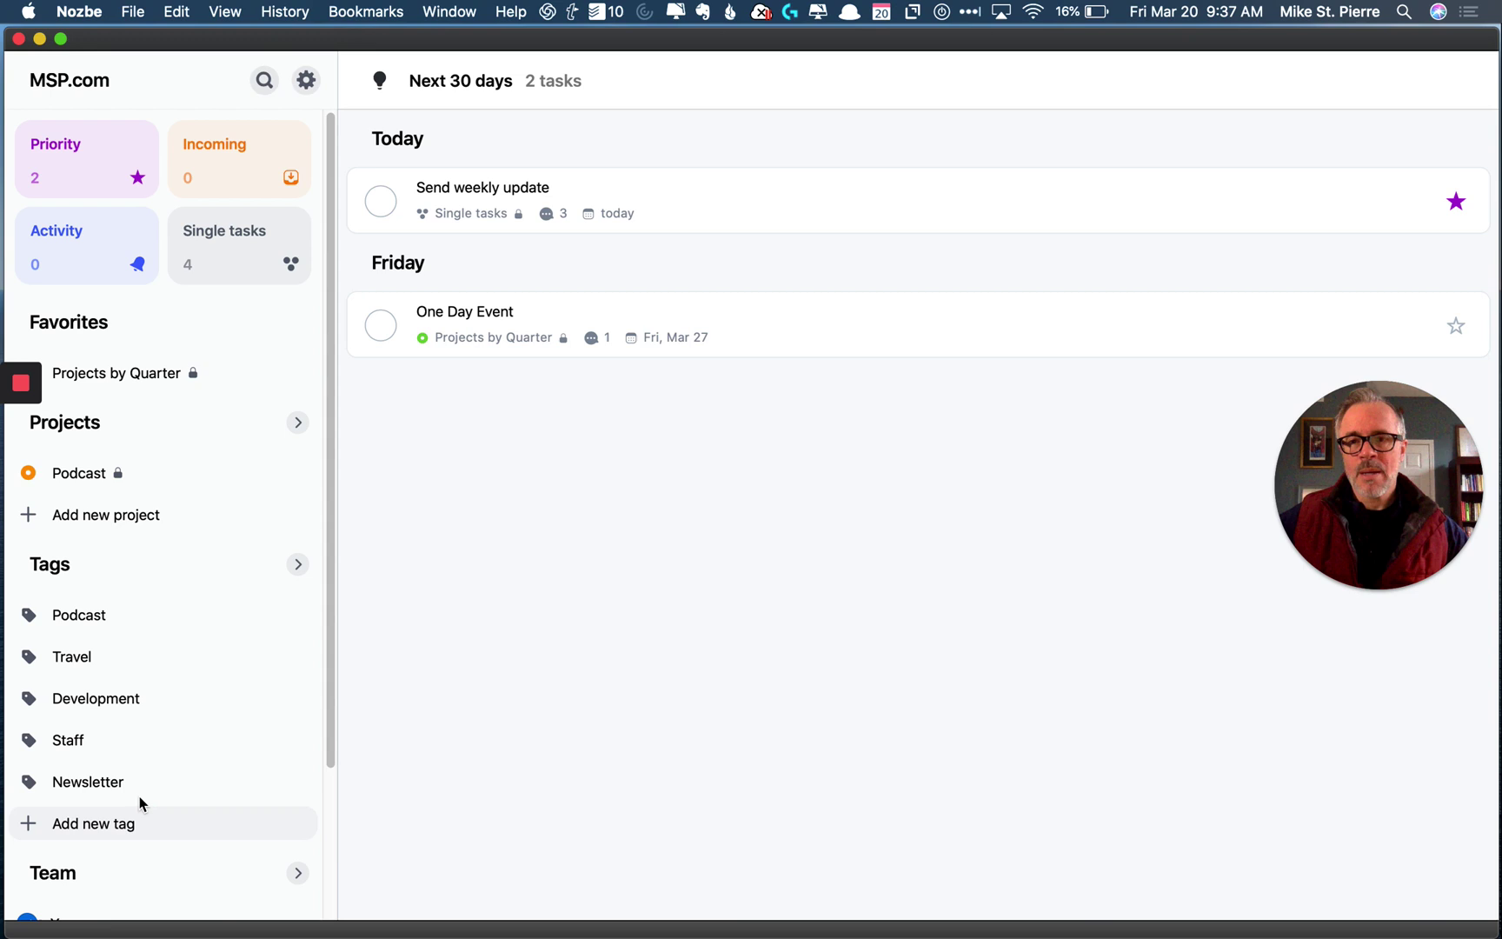
Step: Show the Priority list with 'Write the report' and 'Send weekly update' starred
left_click(119, 162)
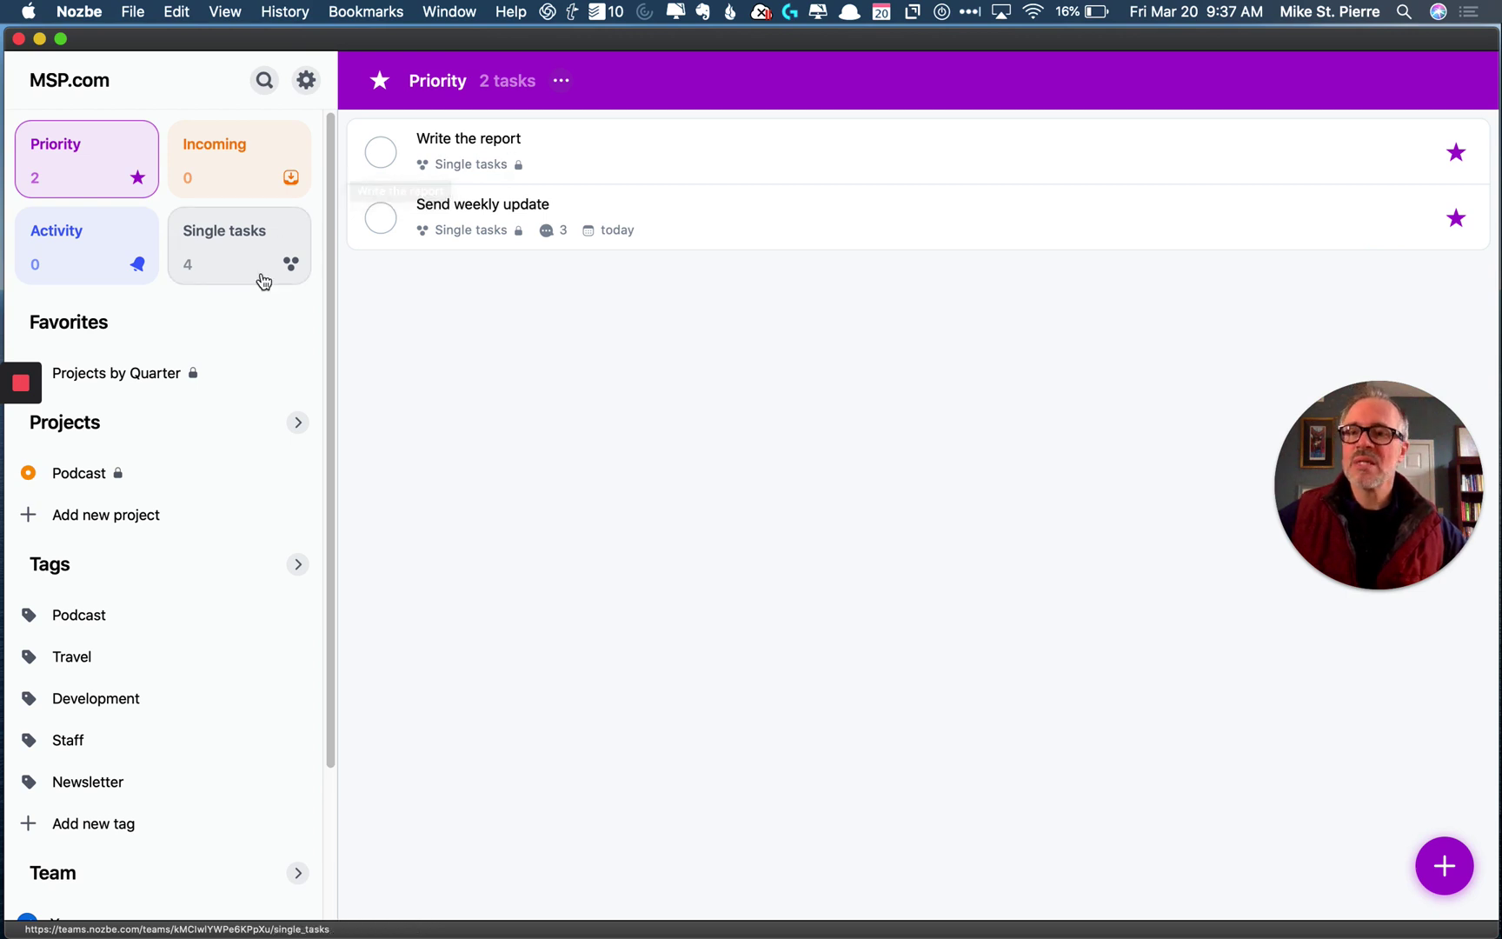
scroll(252, 282, "down", 3)
scroll(211, 323, "up", 3)
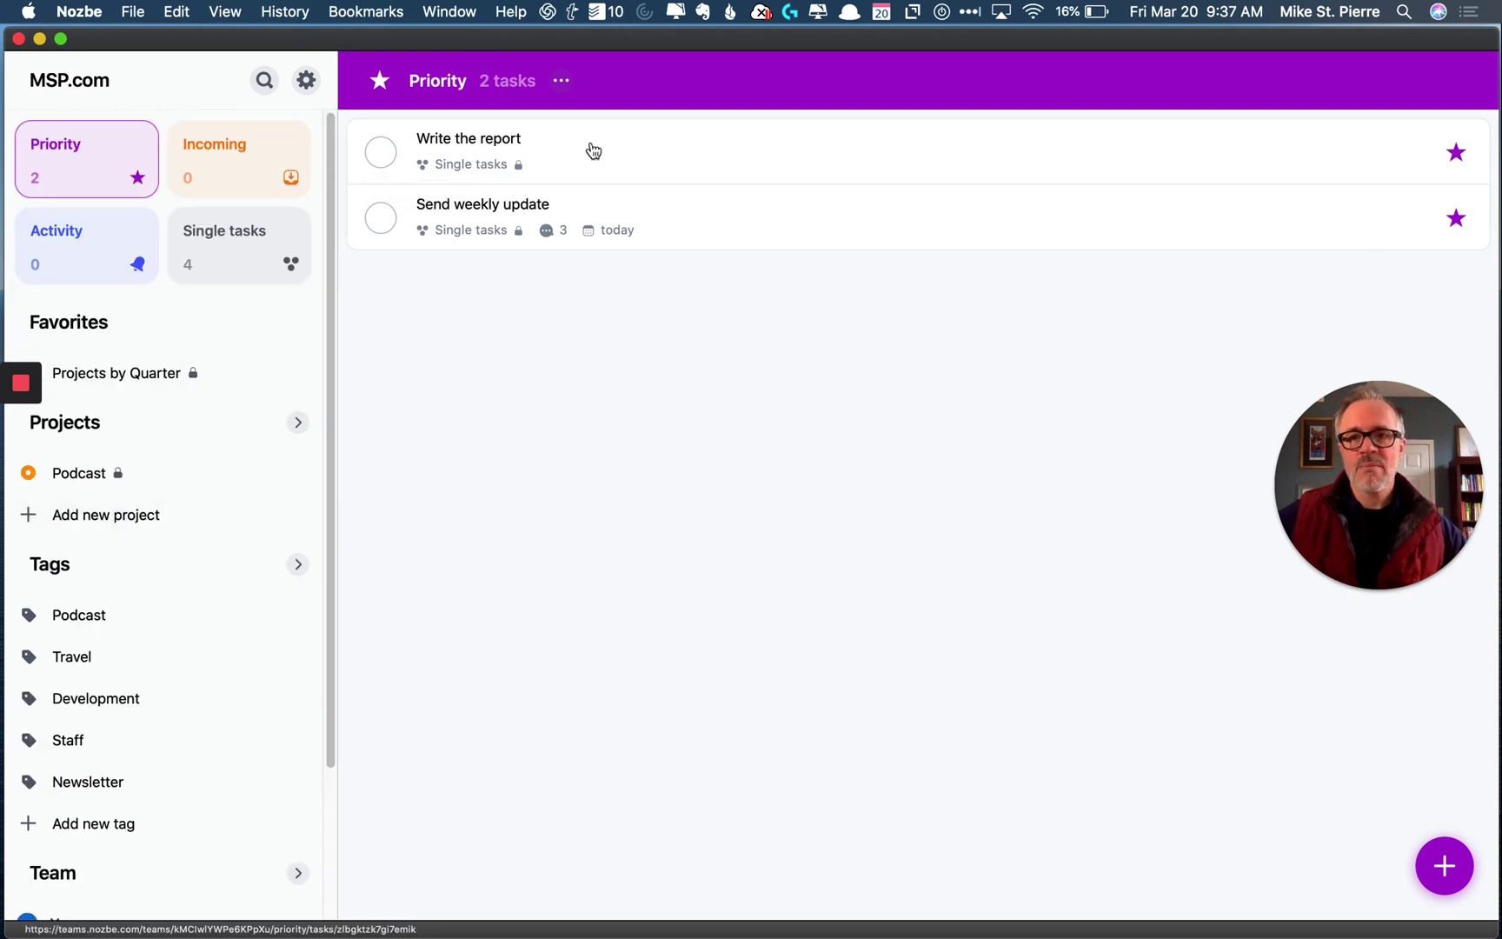